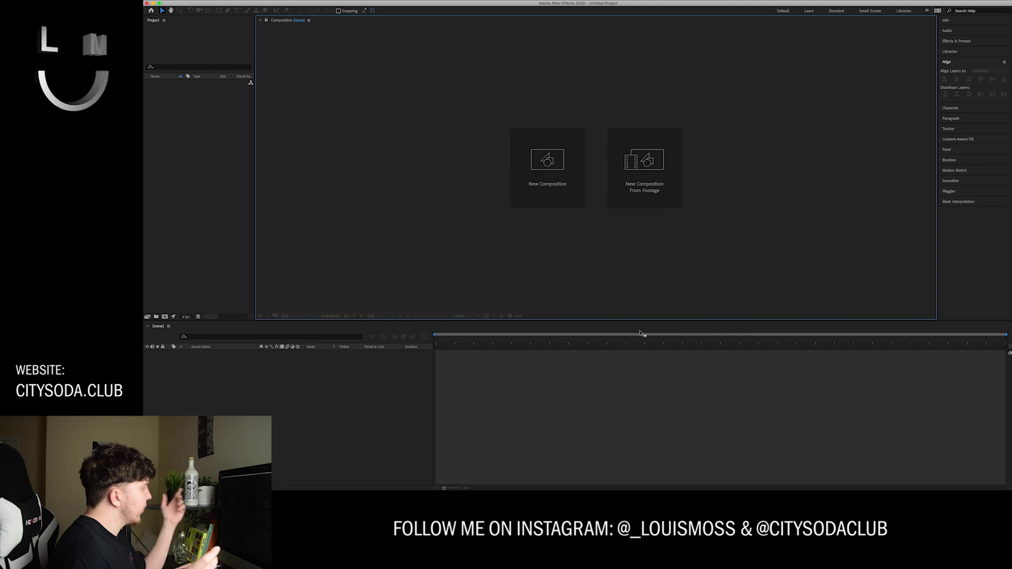
# Create a new 1080×1080 composition, Comp 1.
pyautogui.click(541, 178)
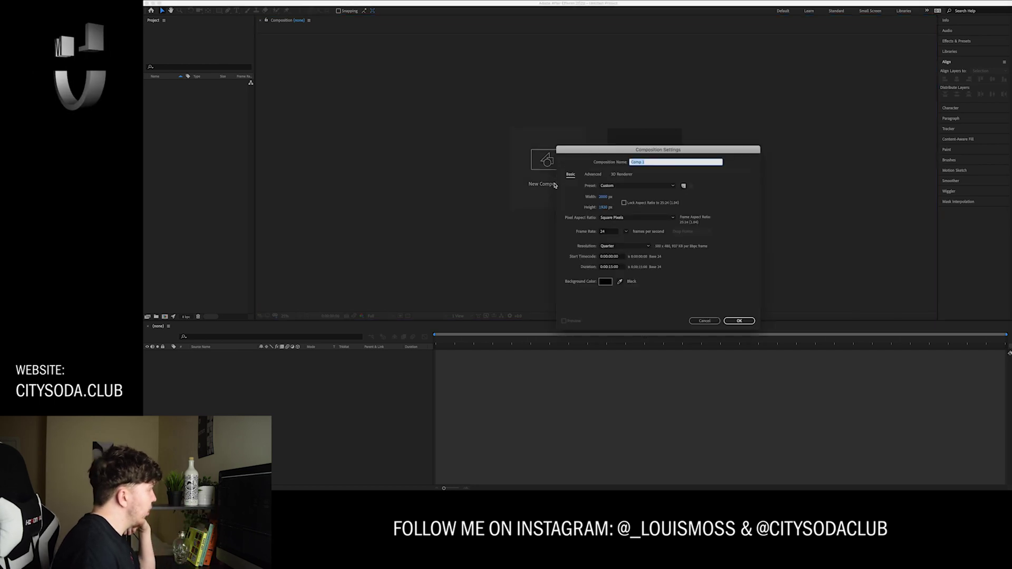
pyautogui.click(604, 207)
pyautogui.write('1080')
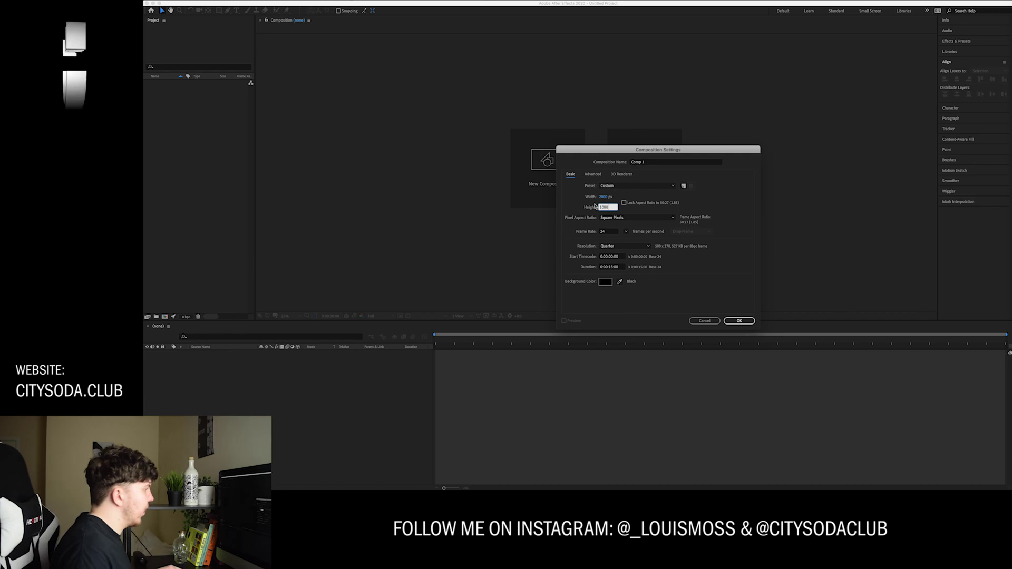
pyautogui.hotkey('shift', 'Tab')
pyautogui.write('1080')
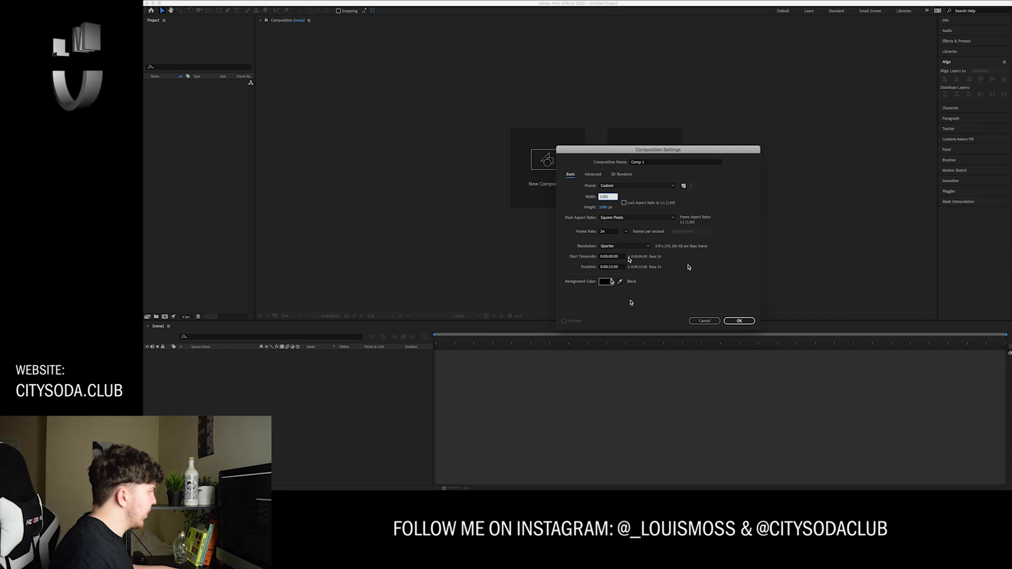
pyautogui.press('Tab')
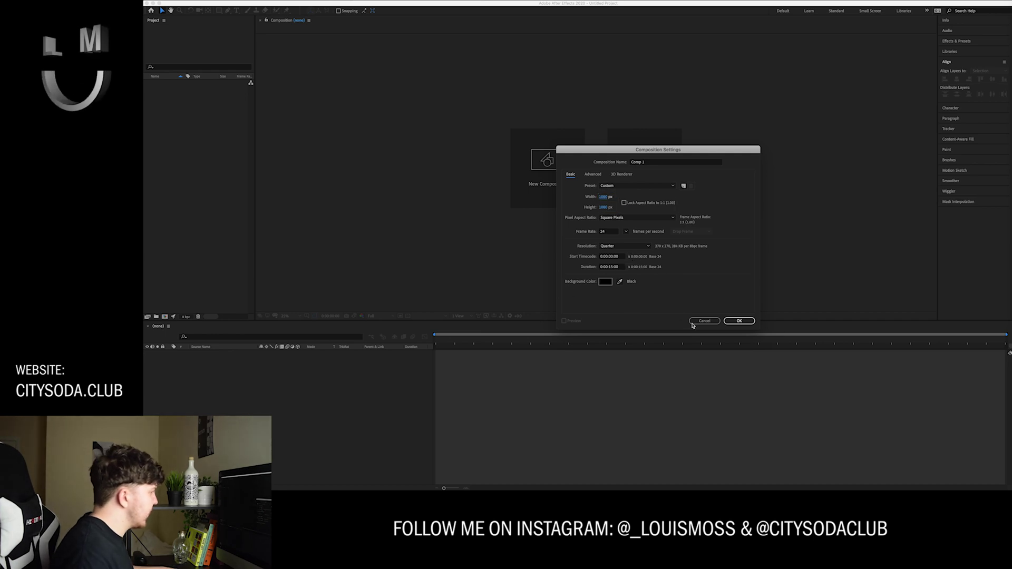
pyautogui.click(739, 322)
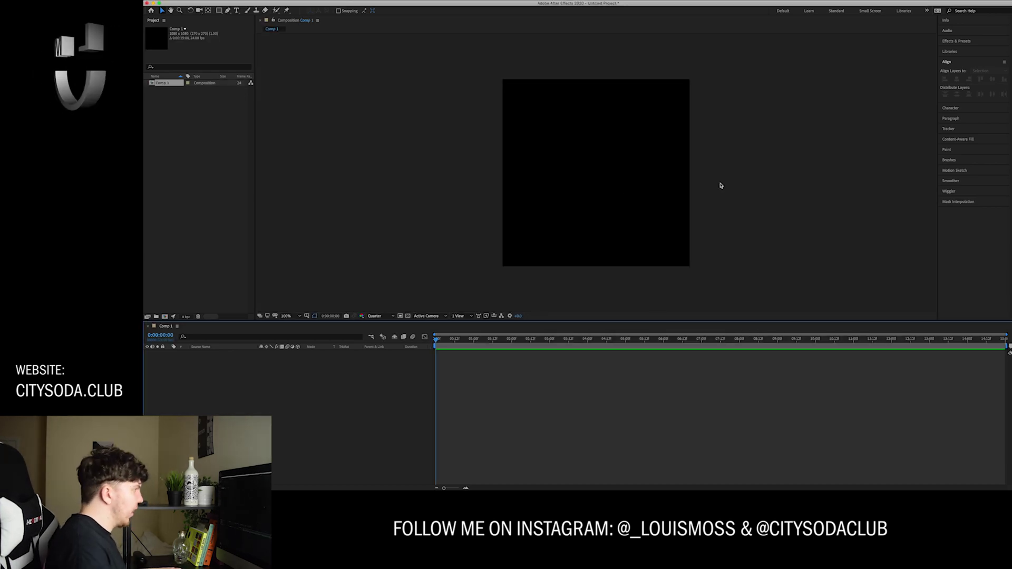
# Add Sticker.png and Sticker-back2.png to the composition as two layers.
pyautogui.moveTo(689, 208); pyautogui.dragTo(659, 210)
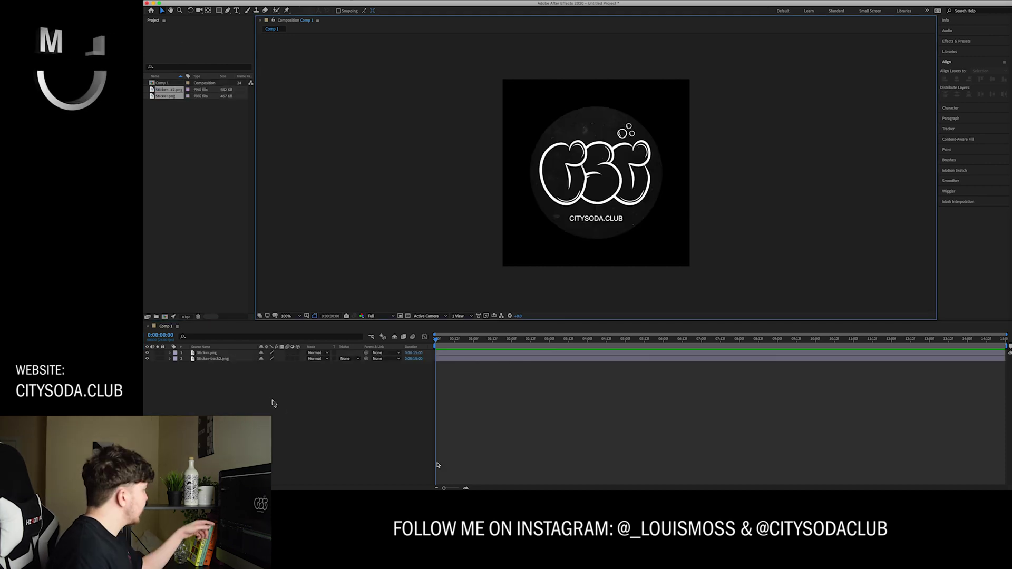
pyautogui.click(222, 359)
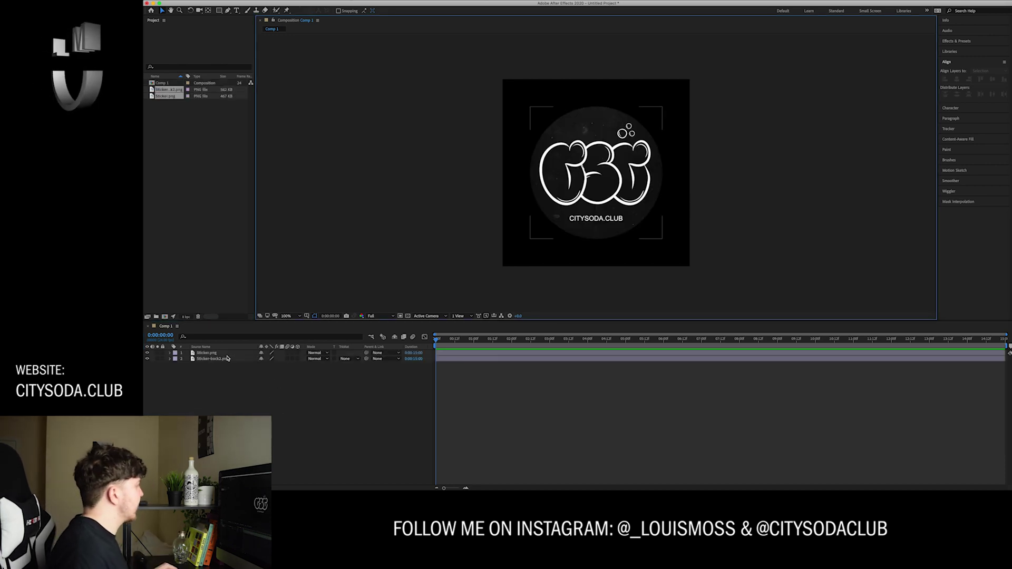
pyautogui.click(232, 370)
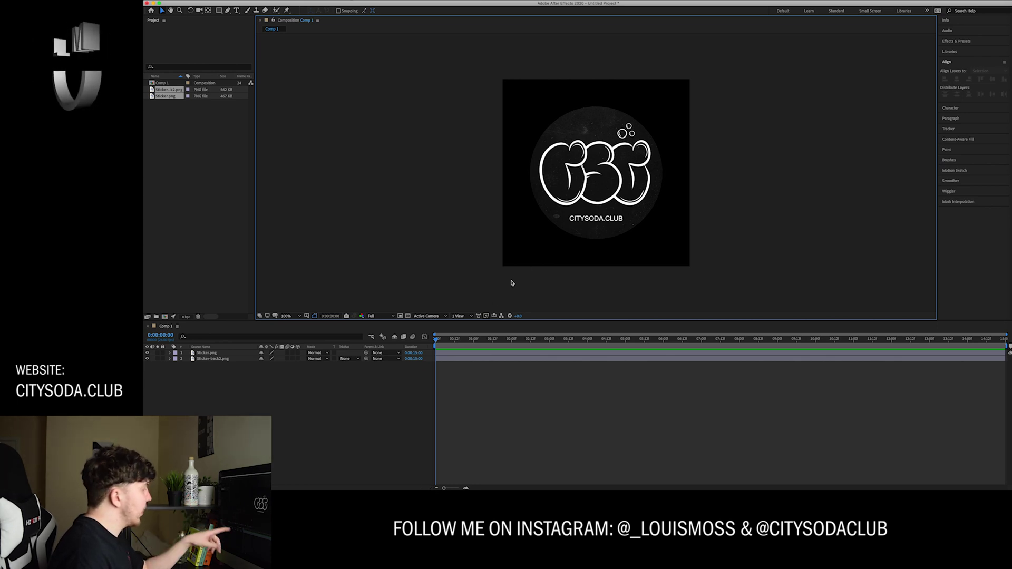
# Toggle Sticker.png's visibility to compare, then hide the Sticker-back2.png layer.
pyautogui.click(210, 358)
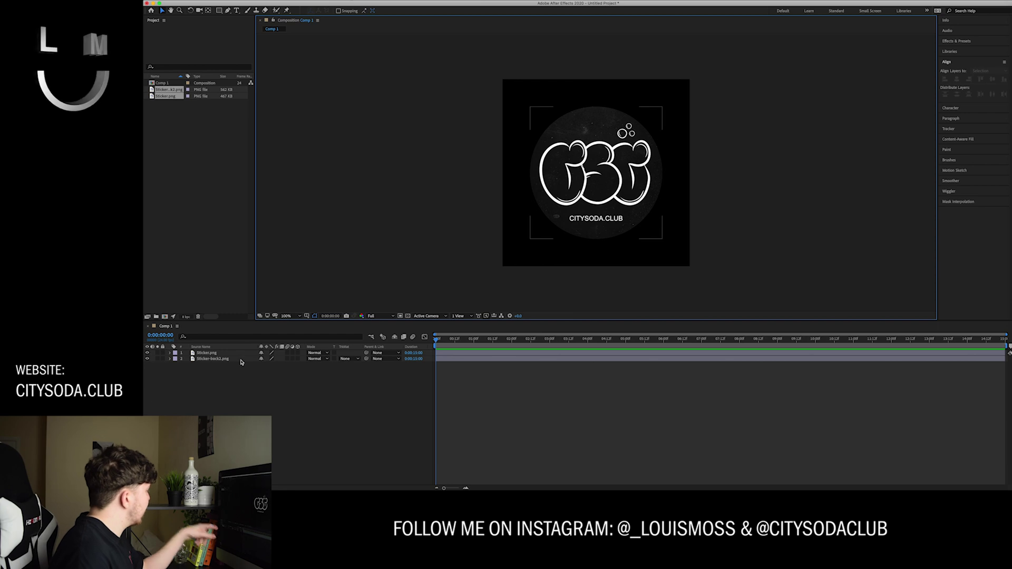
pyautogui.click(245, 371)
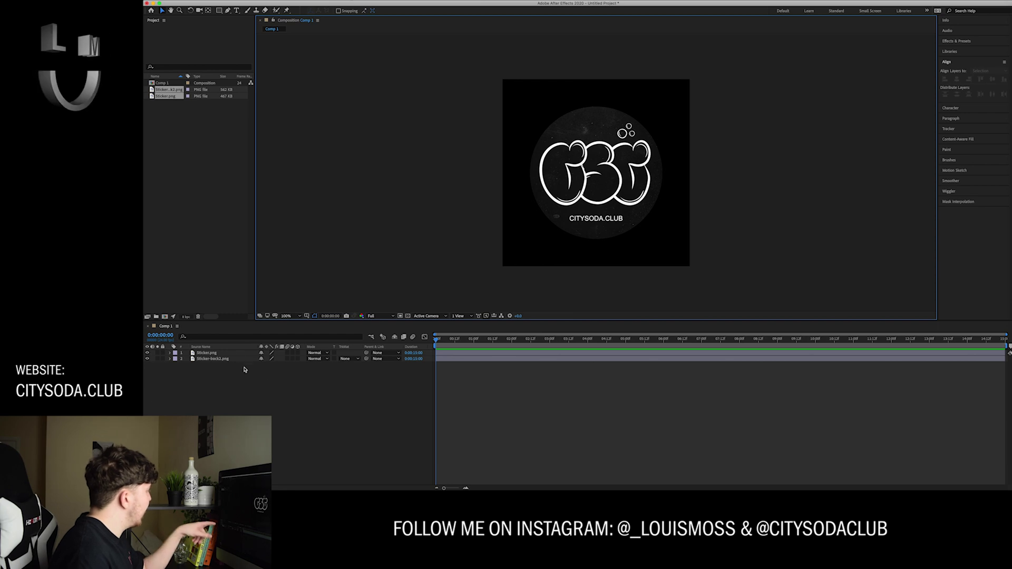
pyautogui.click(147, 352)
pyautogui.click(147, 369)
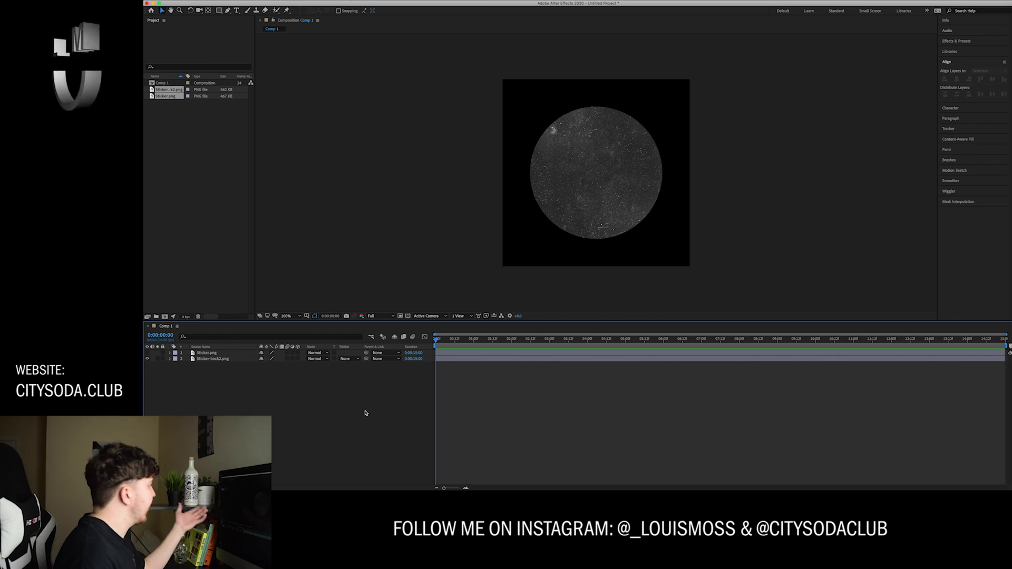
pyautogui.click(147, 353)
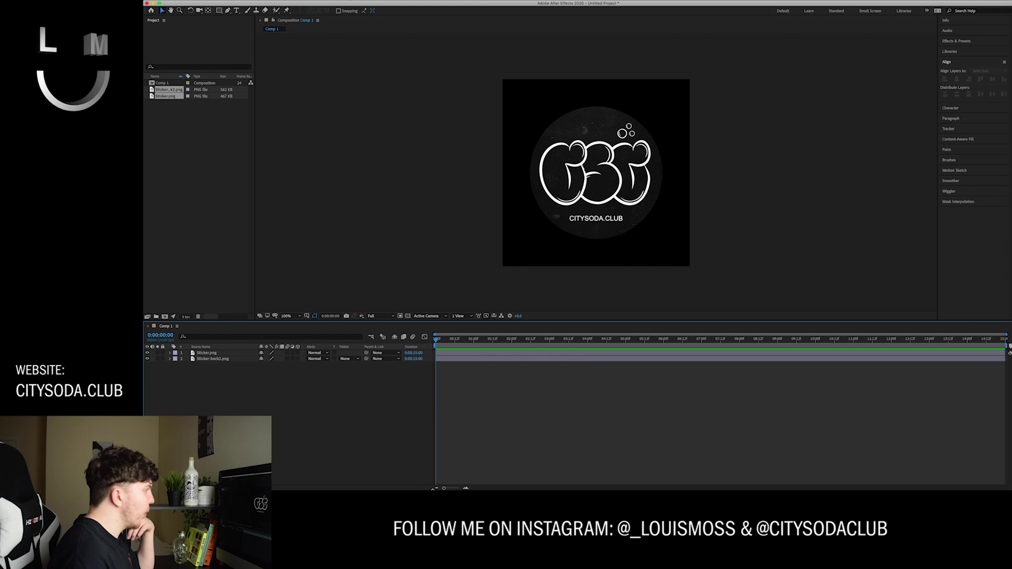
pyautogui.click(147, 359)
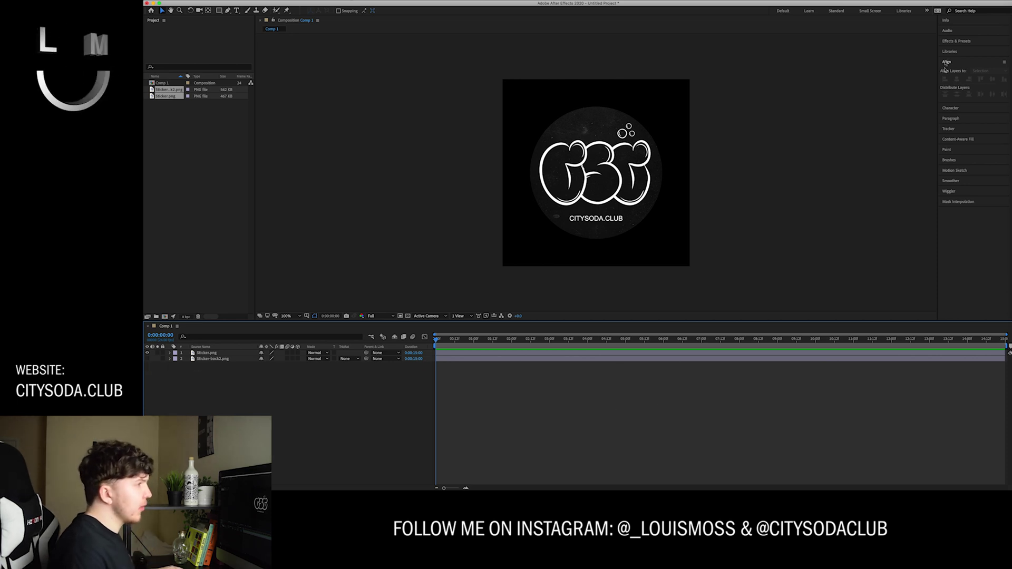
# Search Effects & Presets for 'page turn' and apply CC Page Turn to Sticker.png.
pyautogui.click(958, 42)
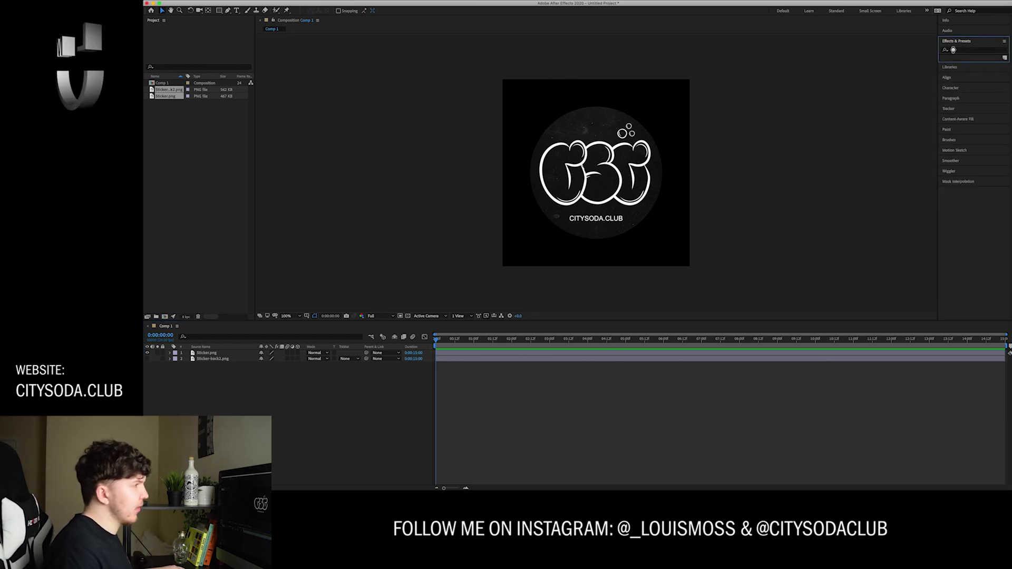
pyautogui.click(953, 50)
pyautogui.write('page tur')
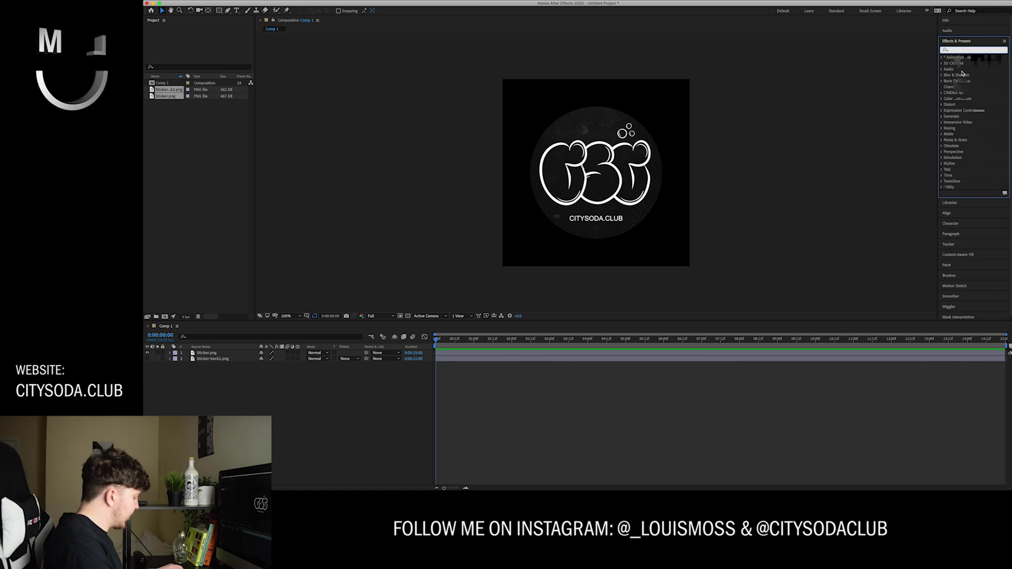
pyautogui.write('n')
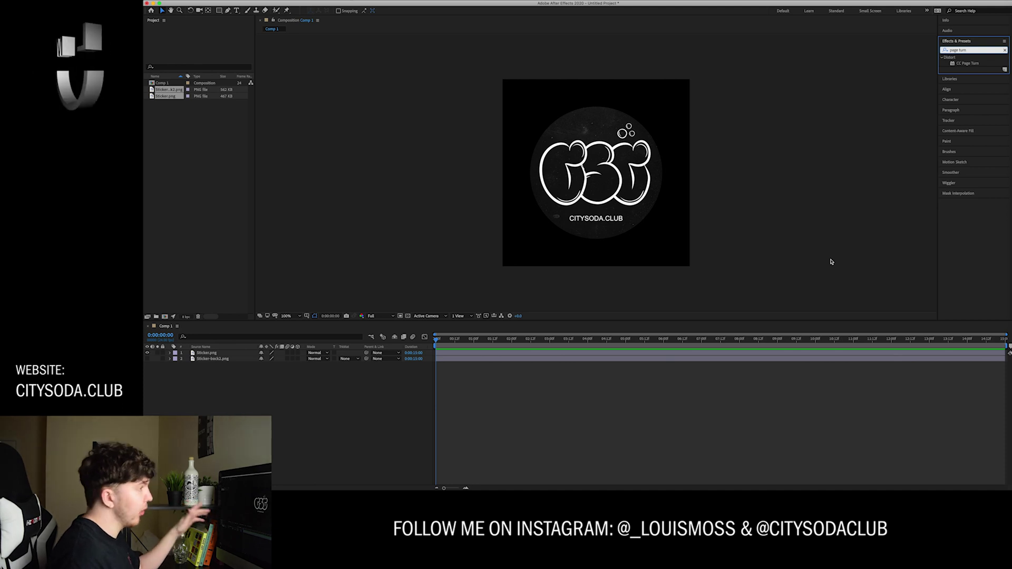
pyautogui.click(966, 64)
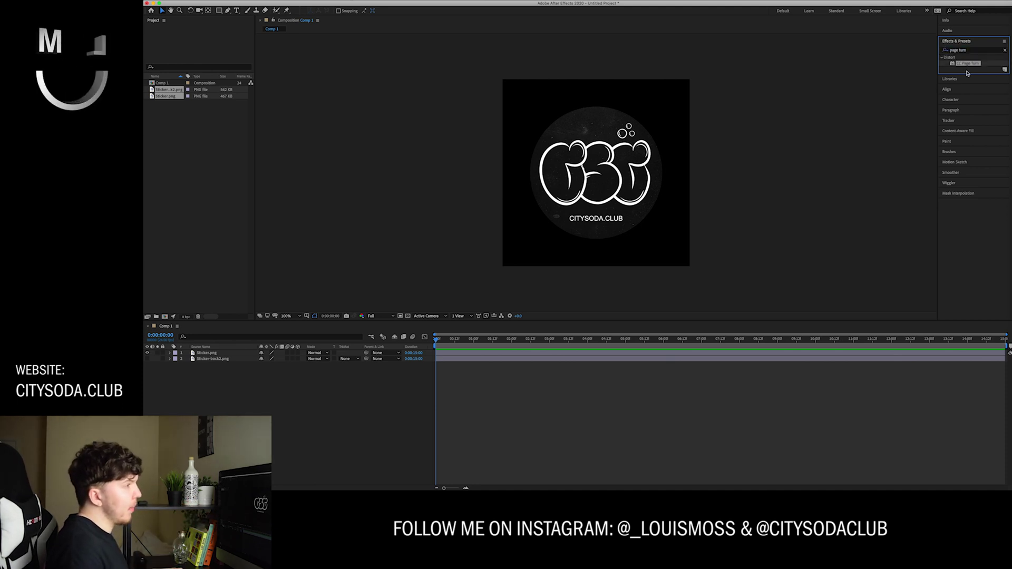
pyautogui.moveTo(816, 148); pyautogui.dragTo(208, 352)
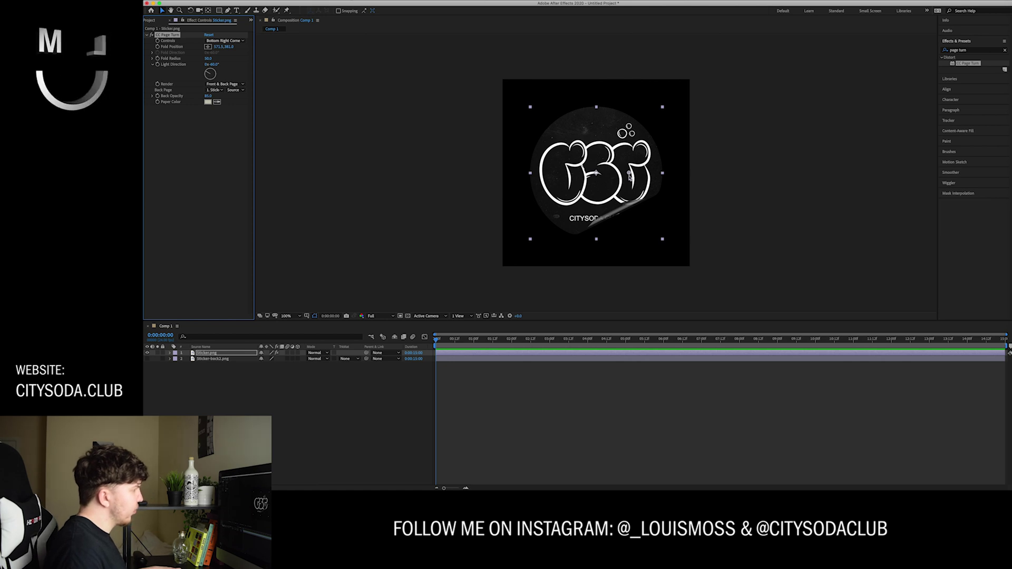
# Drag the page-turn fold inward to Fold Position 103.5,375.0, curling across the sticker.
pyautogui.moveTo(629, 176); pyautogui.dragTo(693, 276)
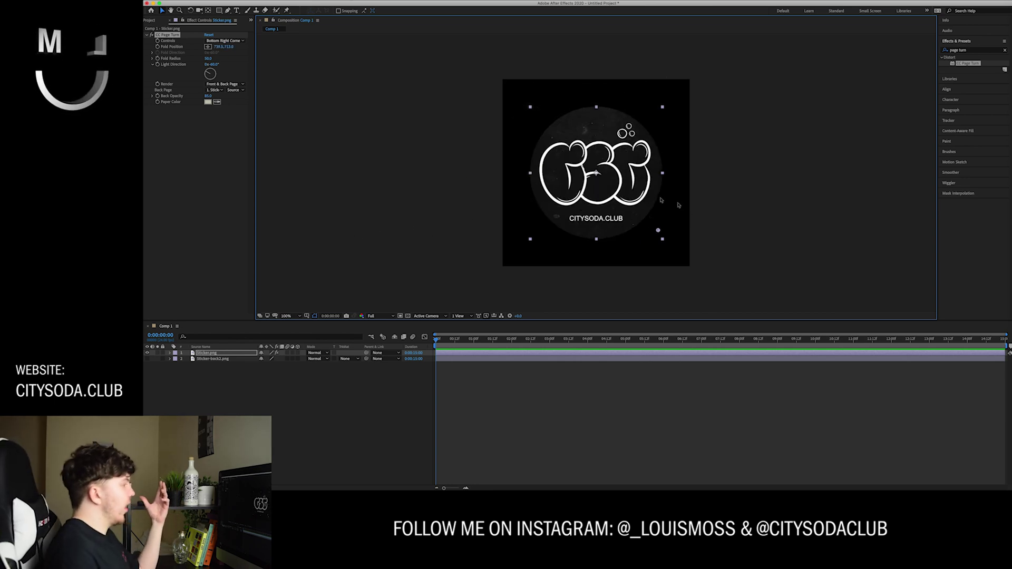
pyautogui.moveTo(658, 231); pyautogui.dragTo(567, 191)
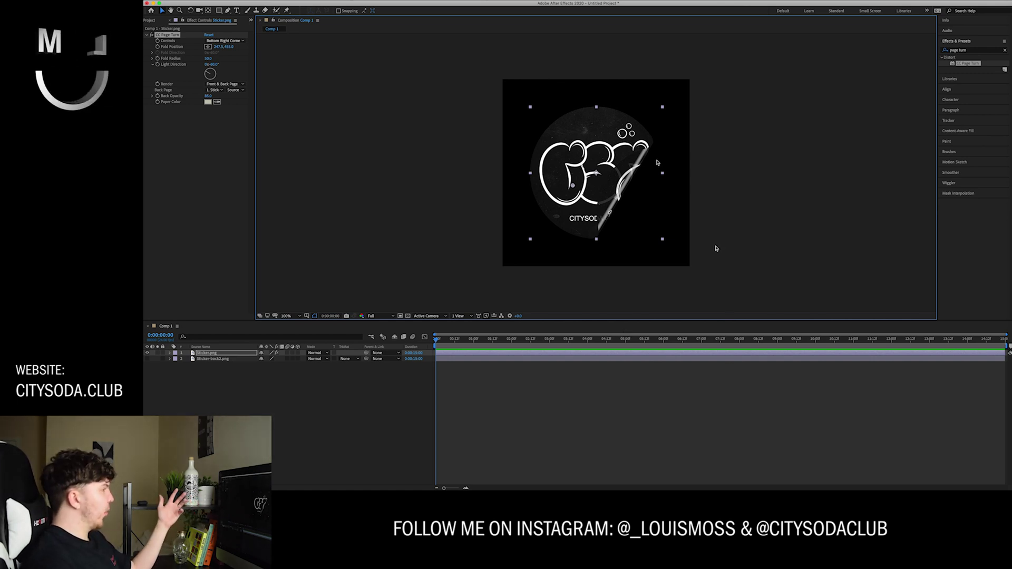
pyautogui.moveTo(572, 187); pyautogui.dragTo(548, 173)
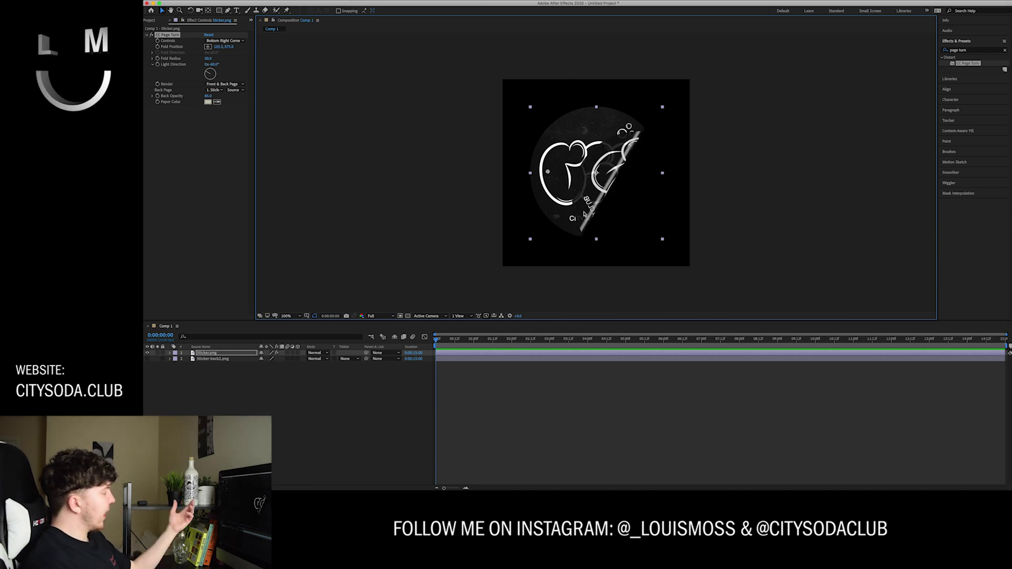
pyautogui.click(214, 90)
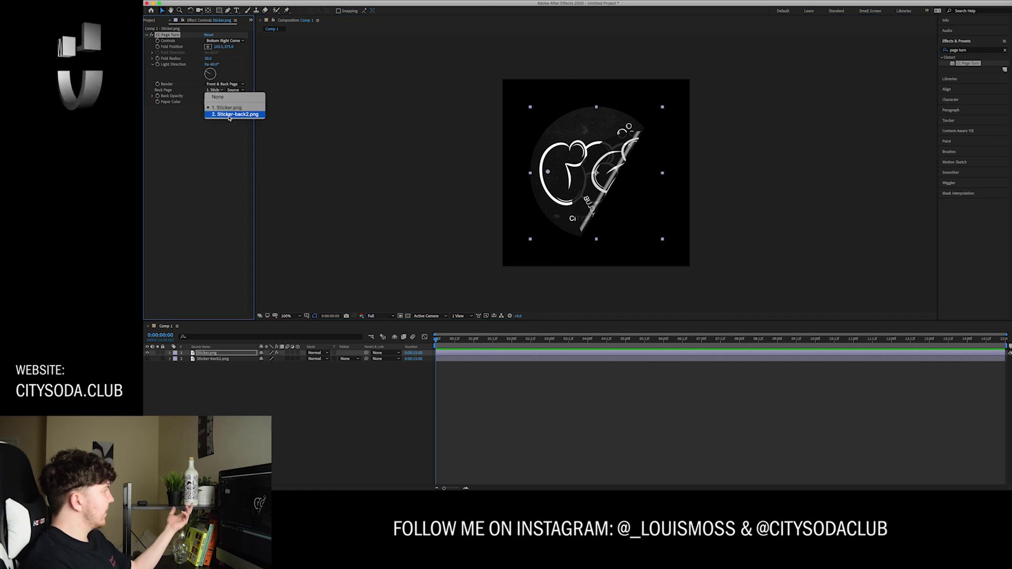
# Set Back Page to Sticker-back2.png and Back Opacity to 100, then adjust the fold.
pyautogui.click(233, 115)
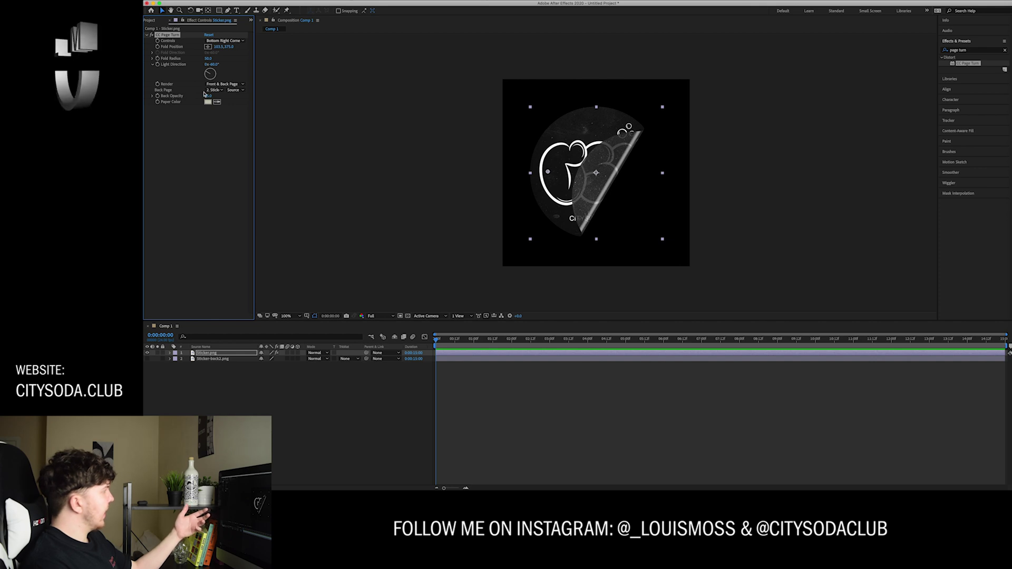
pyautogui.click(208, 96)
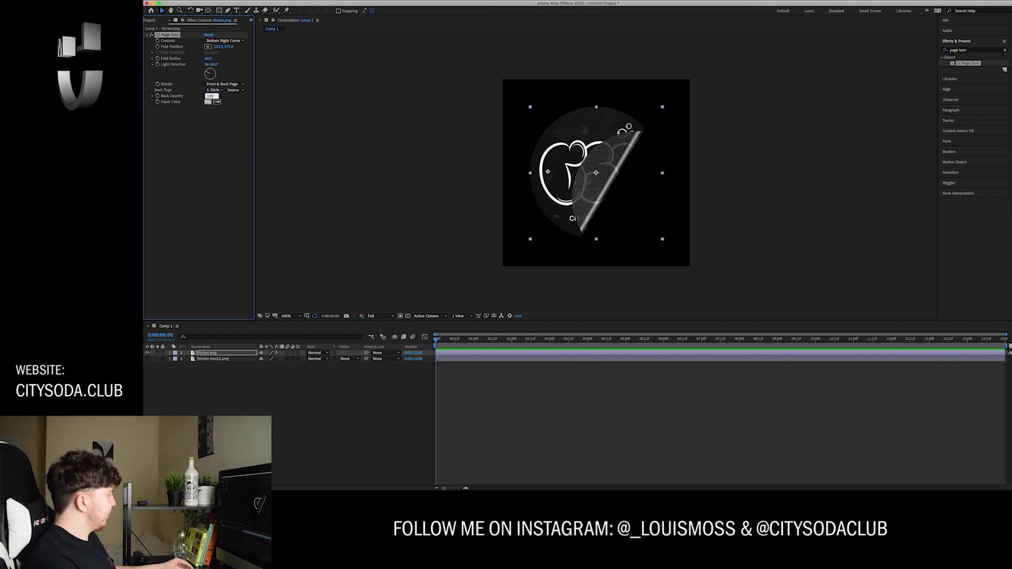
pyautogui.write('100')
pyautogui.press('Return')
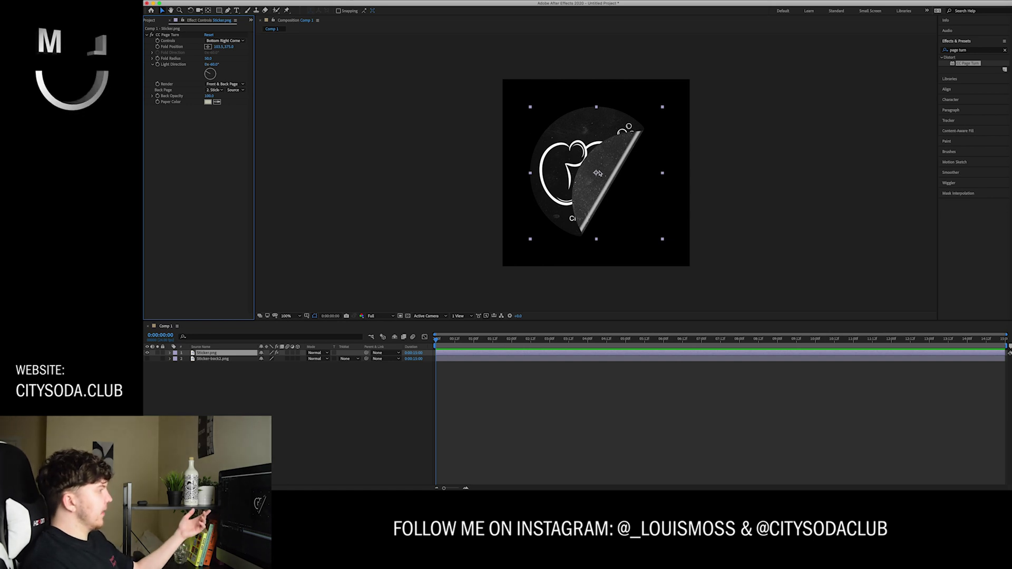
pyautogui.moveTo(601, 177); pyautogui.dragTo(570, 229)
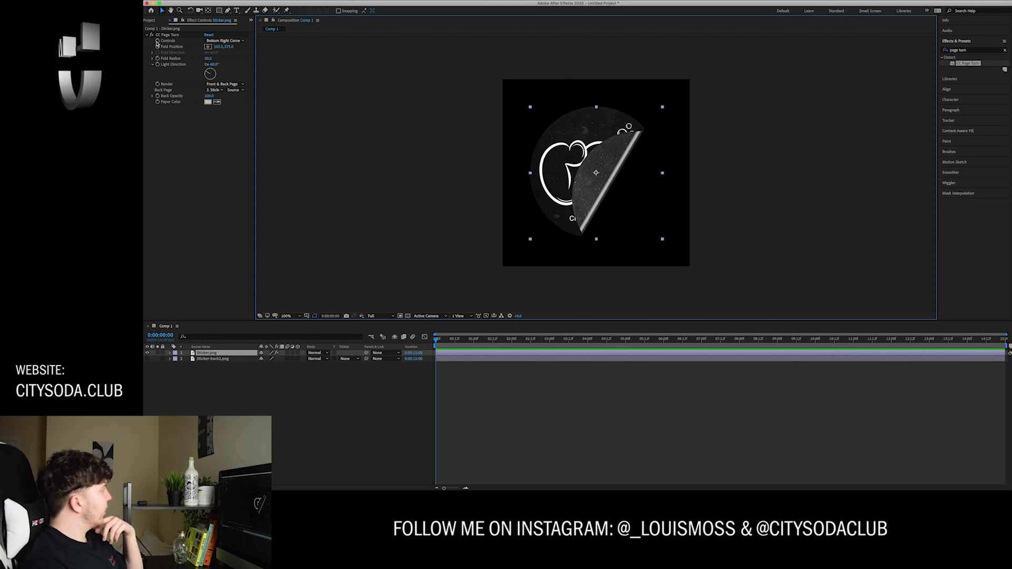
pyautogui.click(225, 40)
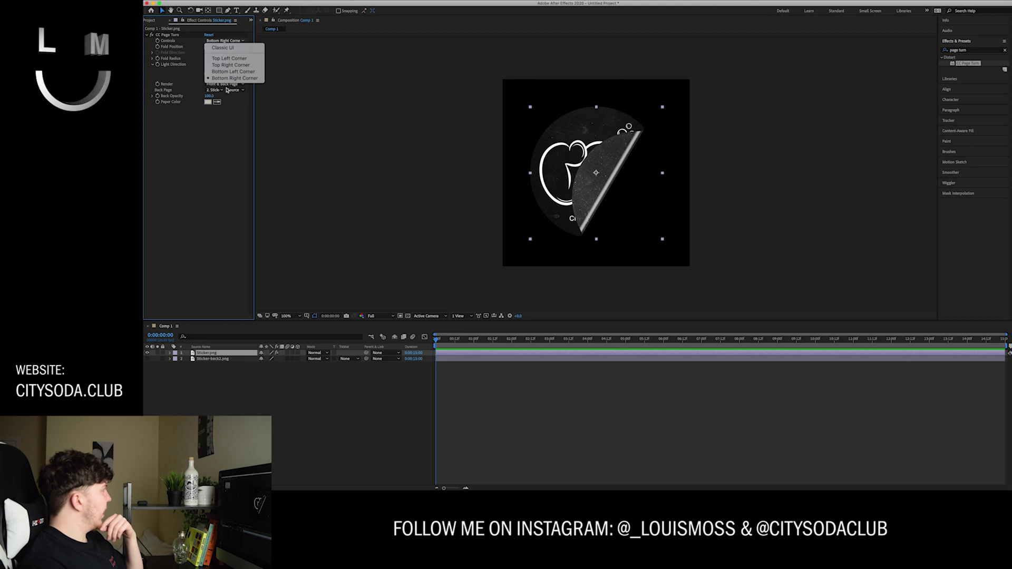
# Switch the page turn to Bottom Left Corner and park the fold off-edge so the sticker lies flat.
pyautogui.click(250, 78)
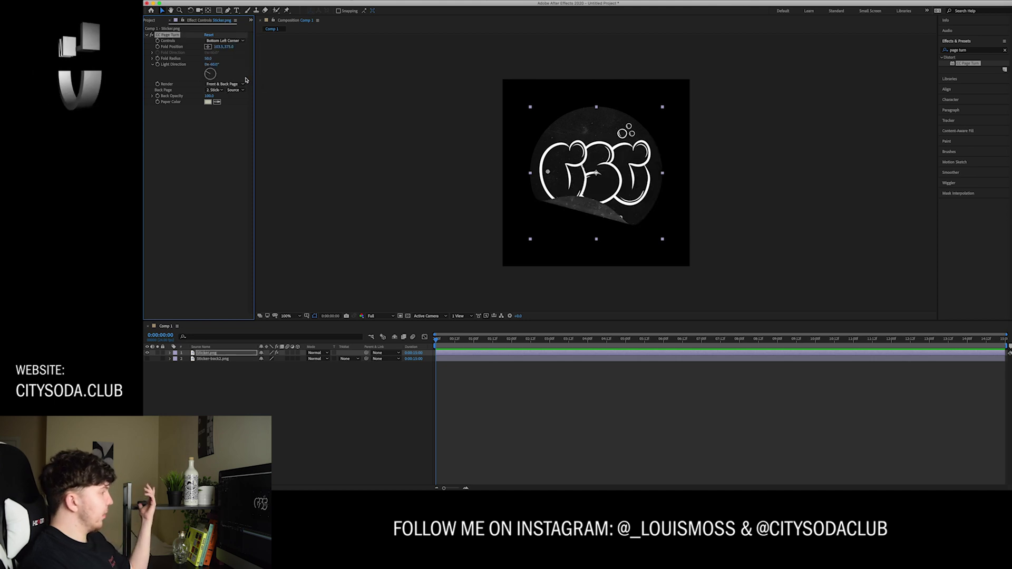
pyautogui.moveTo(592, 174); pyautogui.dragTo(561, 216)
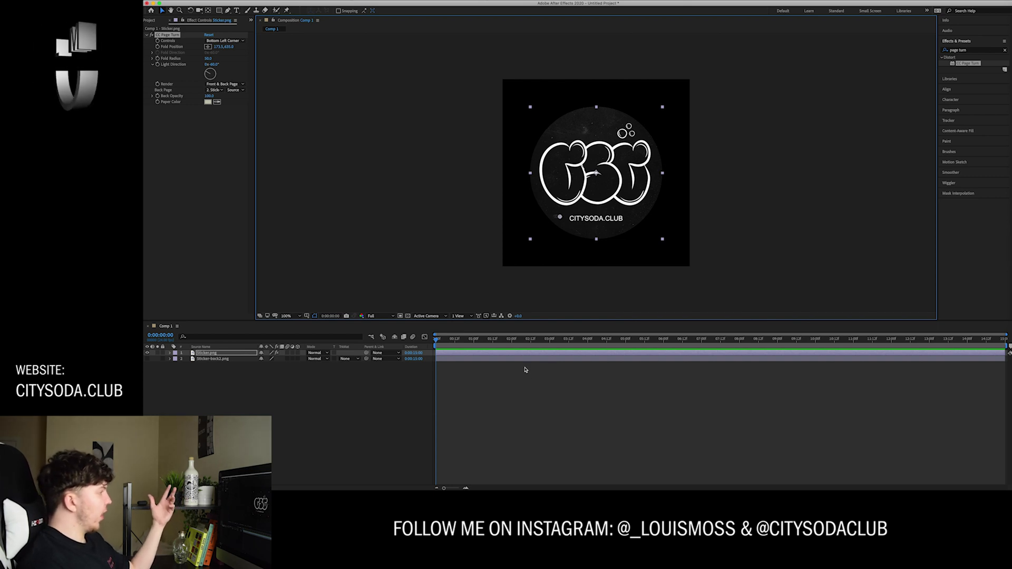
pyautogui.moveTo(570, 215); pyautogui.dragTo(528, 254)
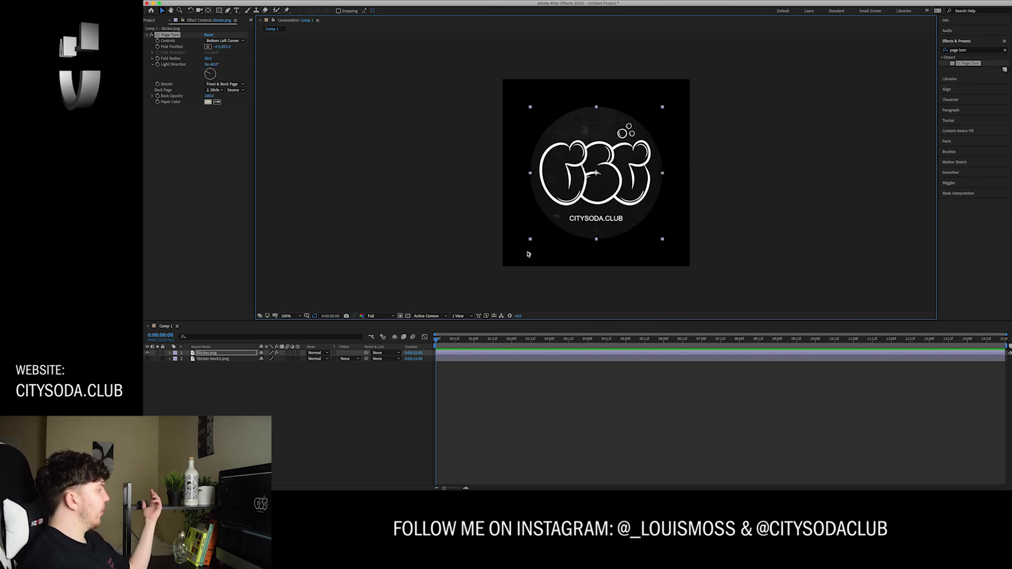
pyautogui.moveTo(529, 255); pyautogui.dragTo(529, 239)
pyautogui.click(169, 353)
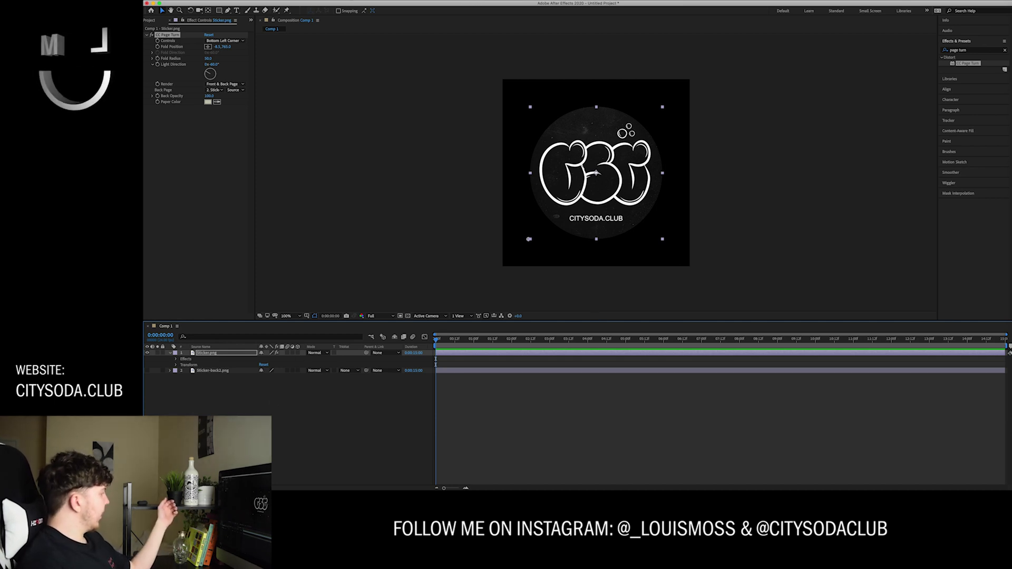
# Add Fold Position keyframes at 0:00:00:00 and 0:00:03:13, then return to the start.
pyautogui.click(176, 359)
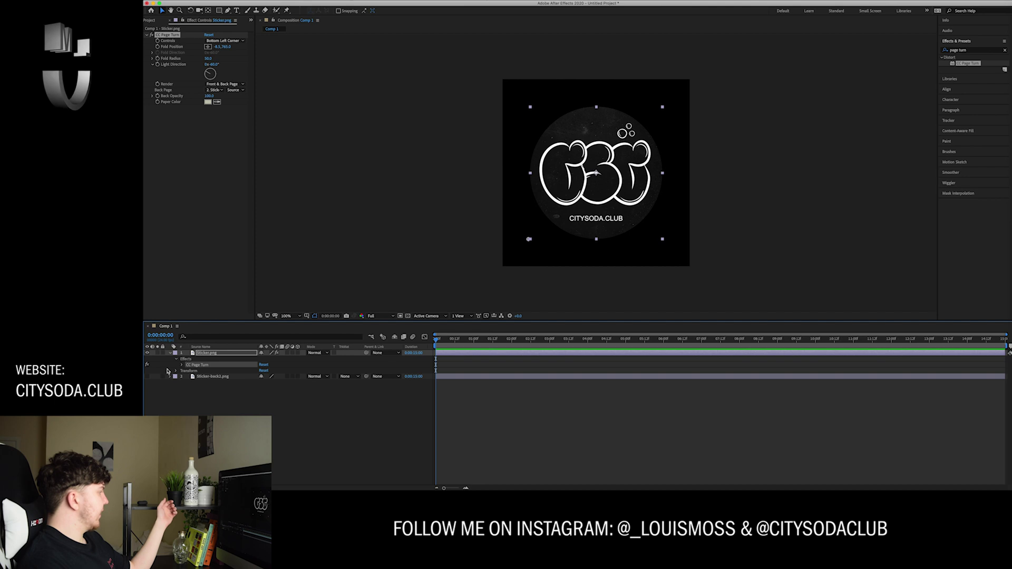
pyautogui.click(182, 365)
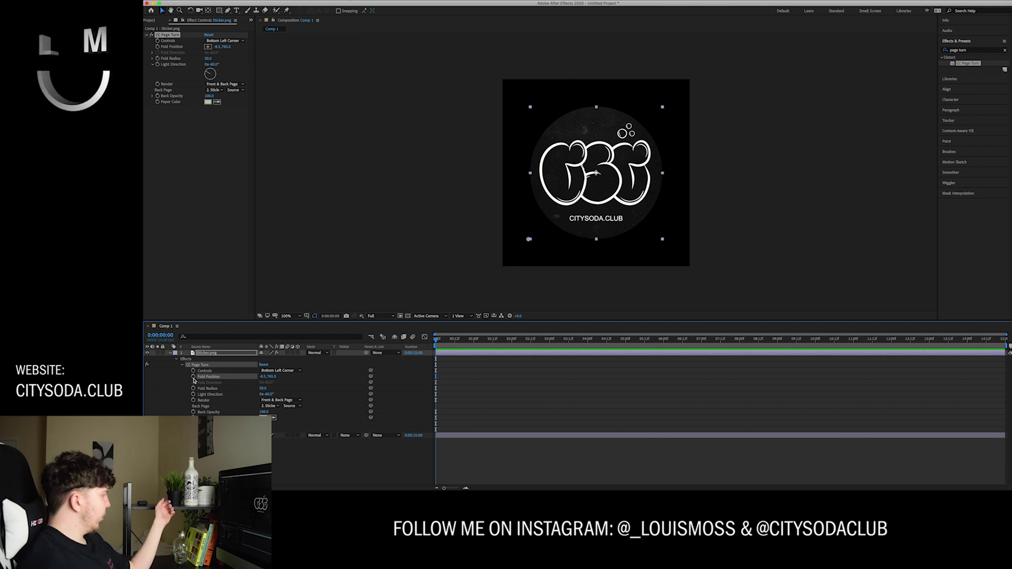
pyautogui.click(193, 376)
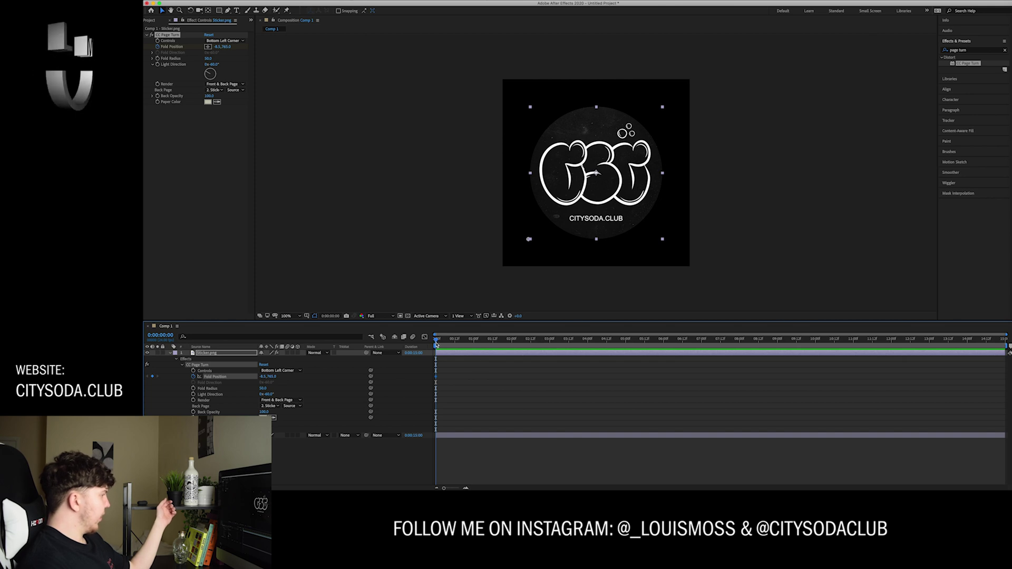
pyautogui.moveTo(436, 340); pyautogui.dragTo(570, 354)
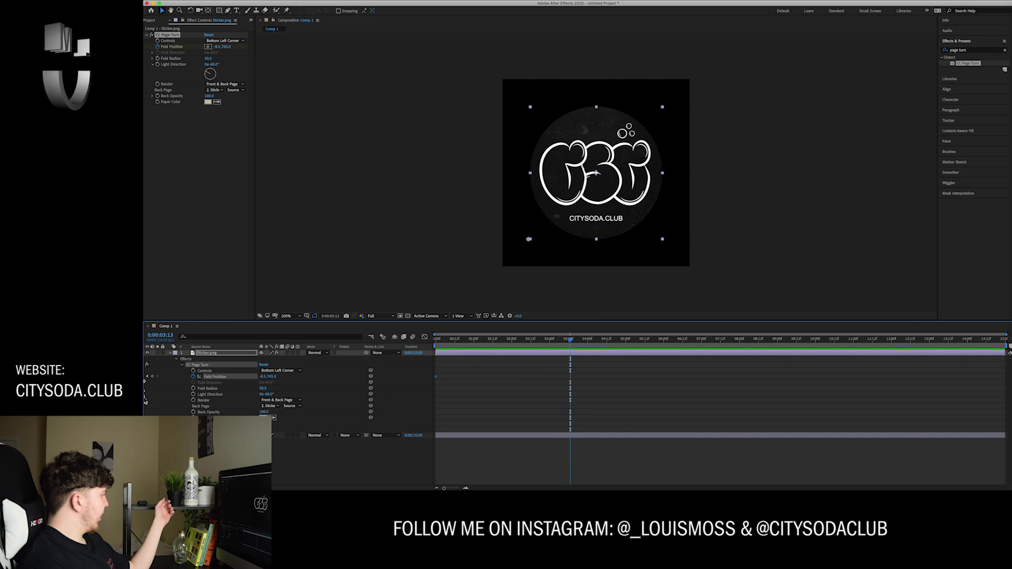
pyautogui.click(153, 376)
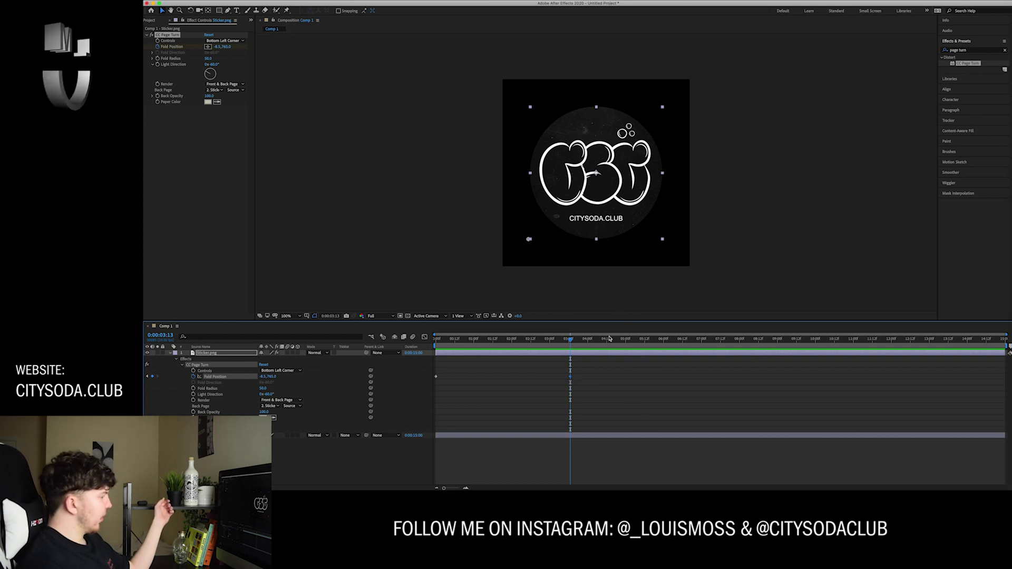
pyautogui.moveTo(570, 340); pyautogui.dragTo(435, 339)
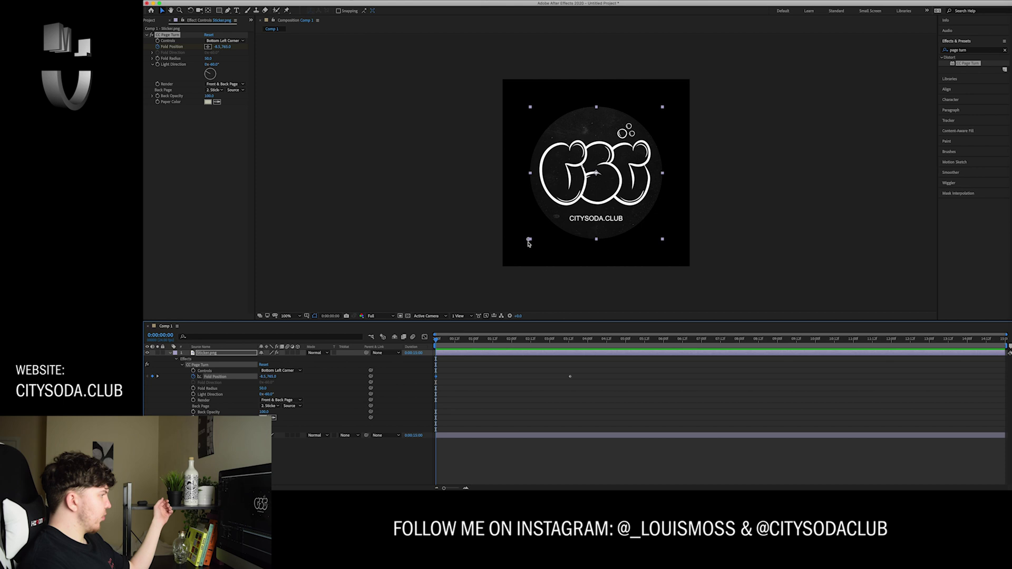
pyautogui.moveTo(528, 240); pyautogui.dragTo(921, 3)
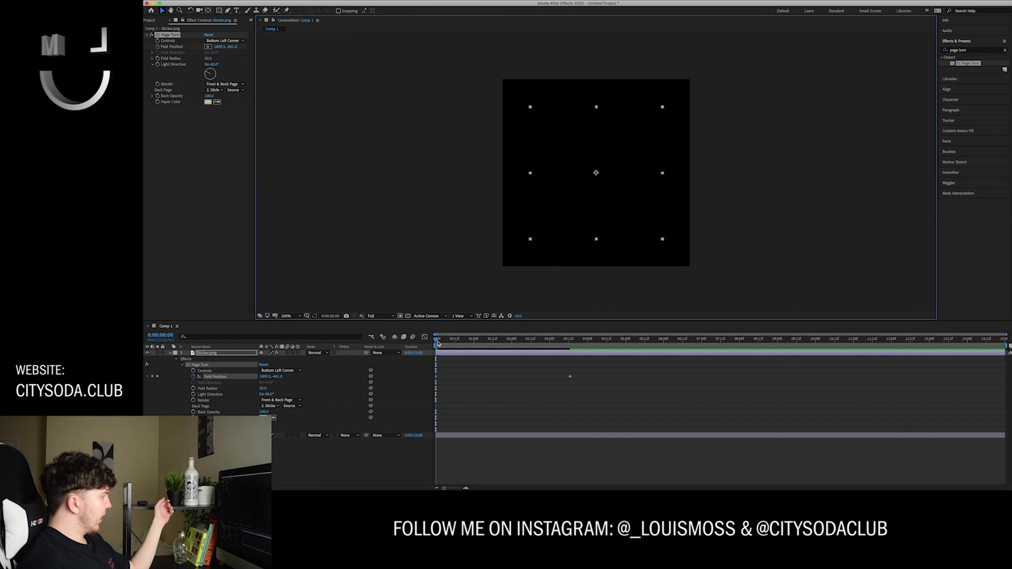
pyautogui.moveTo(436, 341); pyautogui.dragTo(422, 360)
pyautogui.press('super+z')
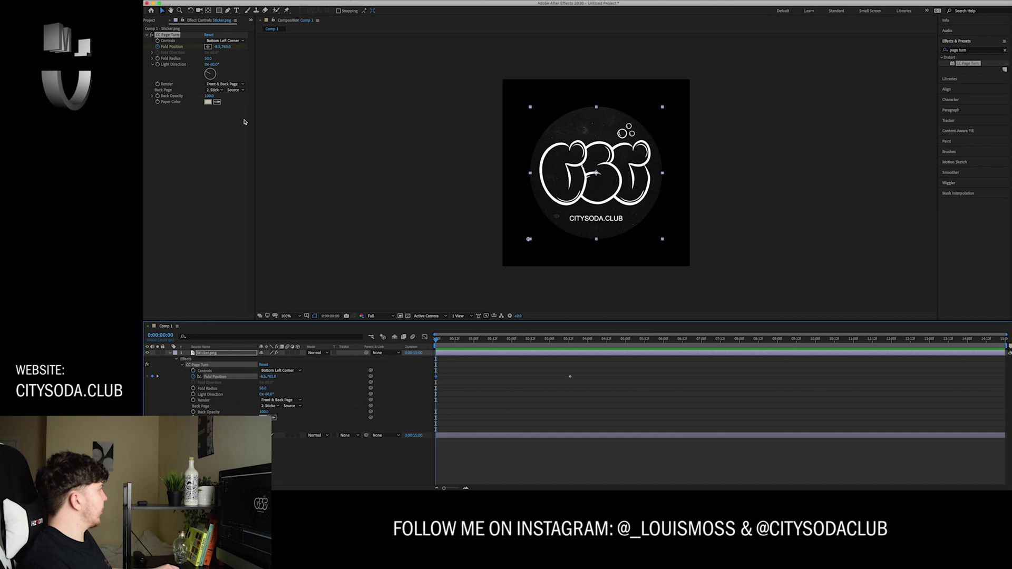
pyautogui.click(222, 41)
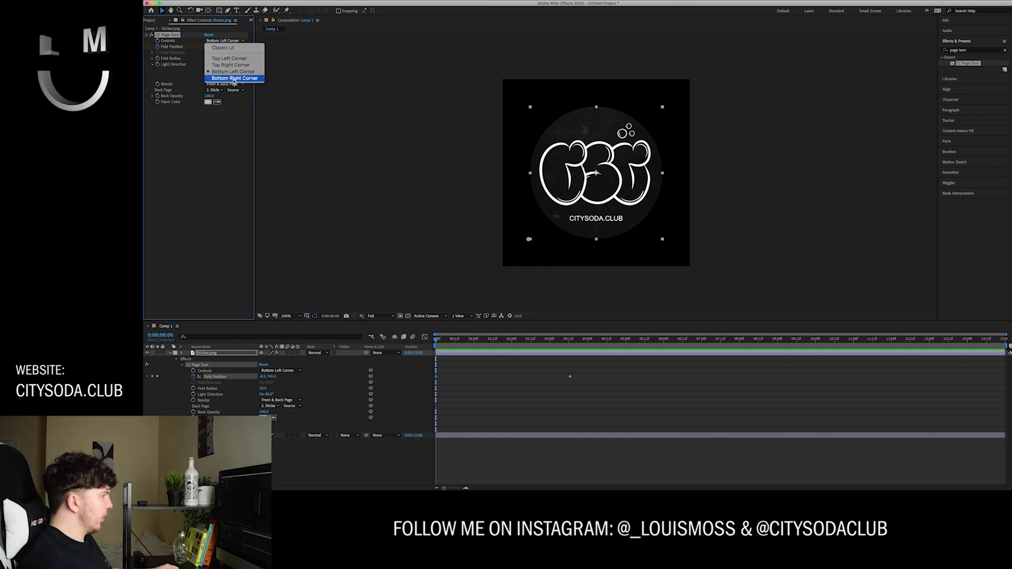
# Switch to Bottom Right Corner and fold the sticker completely away at the first frame.
pyautogui.click(221, 80)
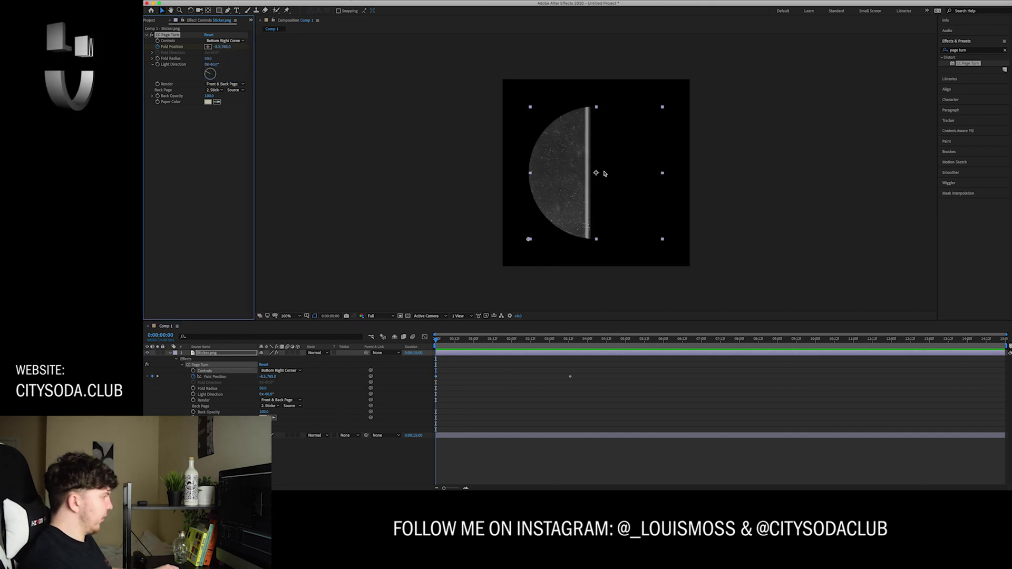
pyautogui.moveTo(594, 169); pyautogui.dragTo(611, 182)
pyautogui.press('super+z')
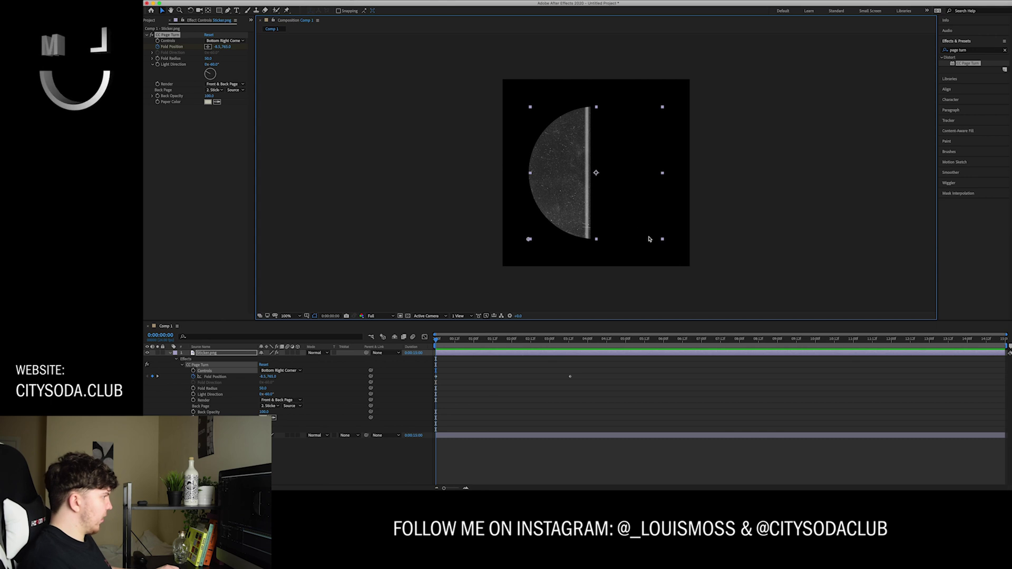
pyautogui.moveTo(529, 241); pyautogui.dragTo(332, 34)
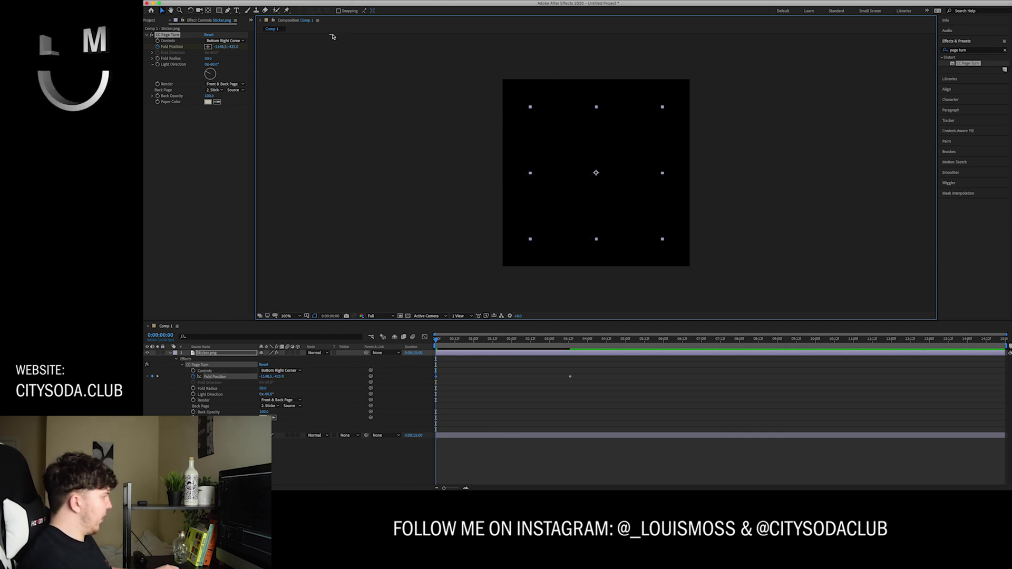
# At 0:00:03:13, unfold to reveal the full sticker and end the work area there.
pyautogui.moveTo(436, 338); pyautogui.dragTo(572, 372)
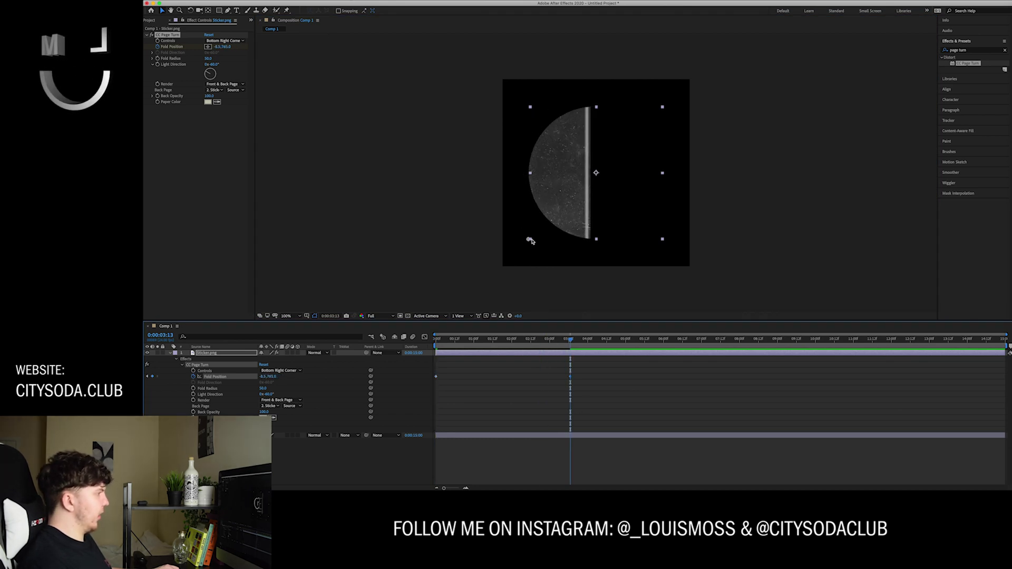
pyautogui.moveTo(530, 240); pyautogui.dragTo(672, 247)
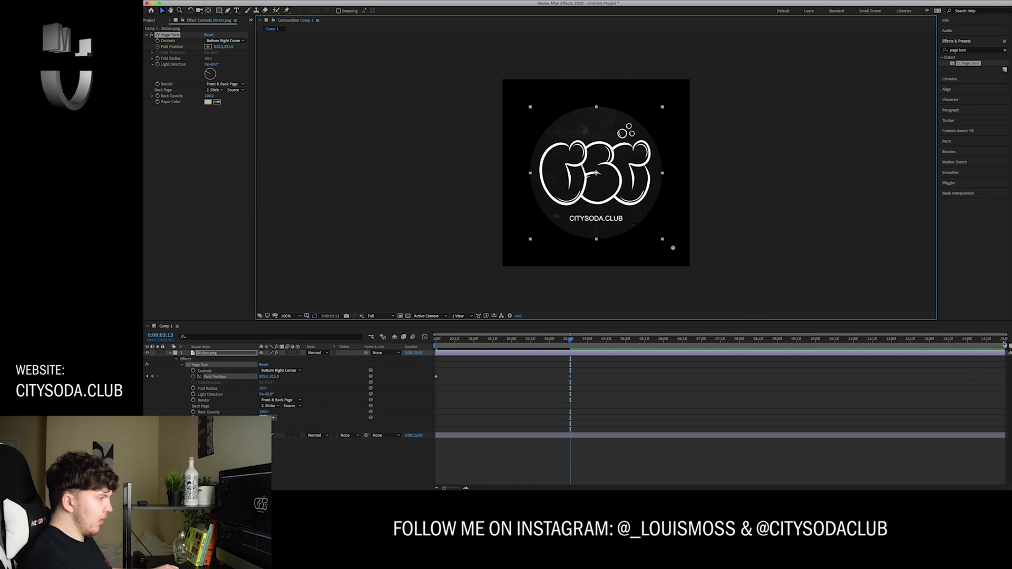
pyautogui.moveTo(1004, 363); pyautogui.dragTo(573, 384)
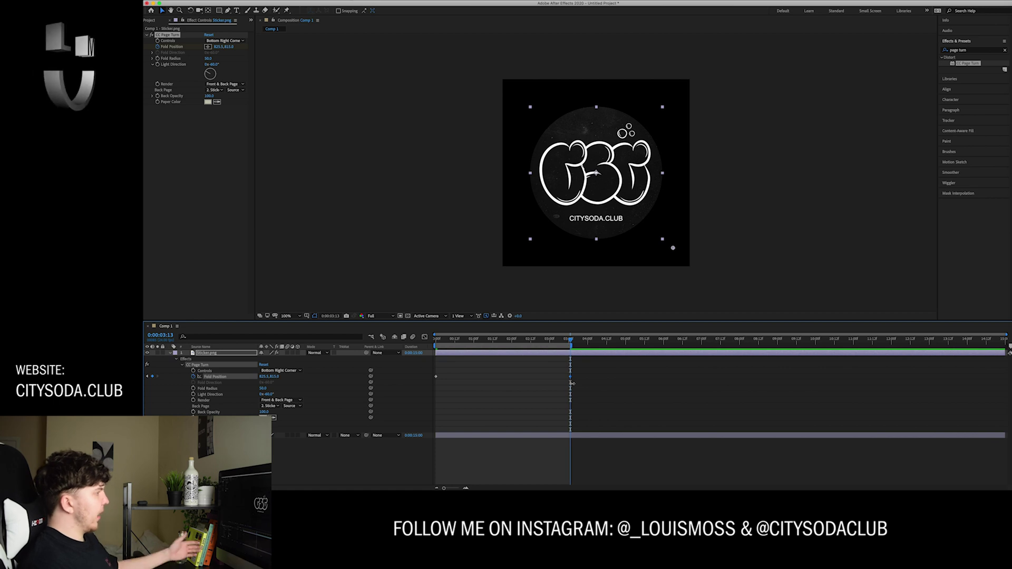
pyautogui.click(616, 466)
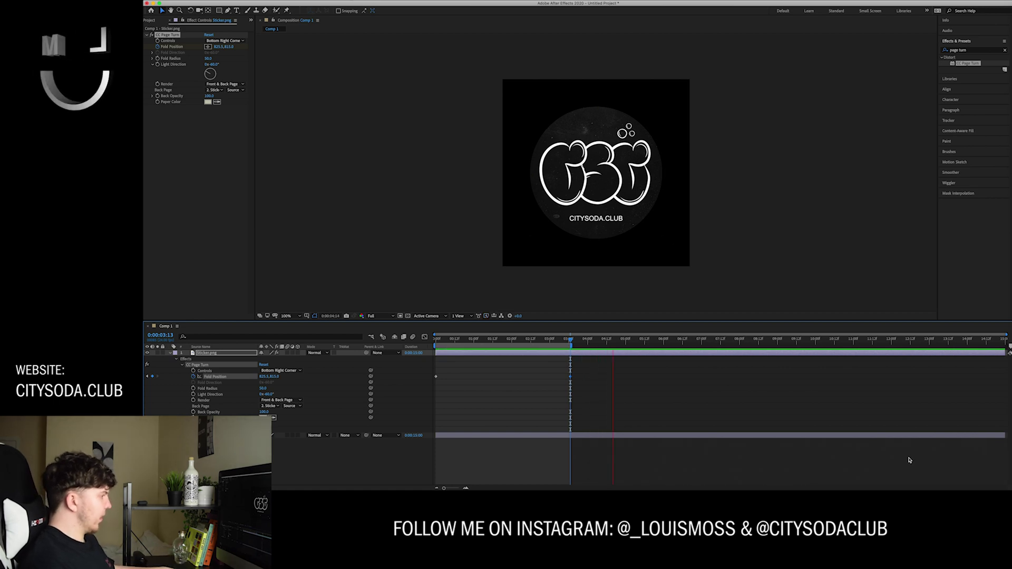
pyautogui.click(620, 341)
pyautogui.press('space')
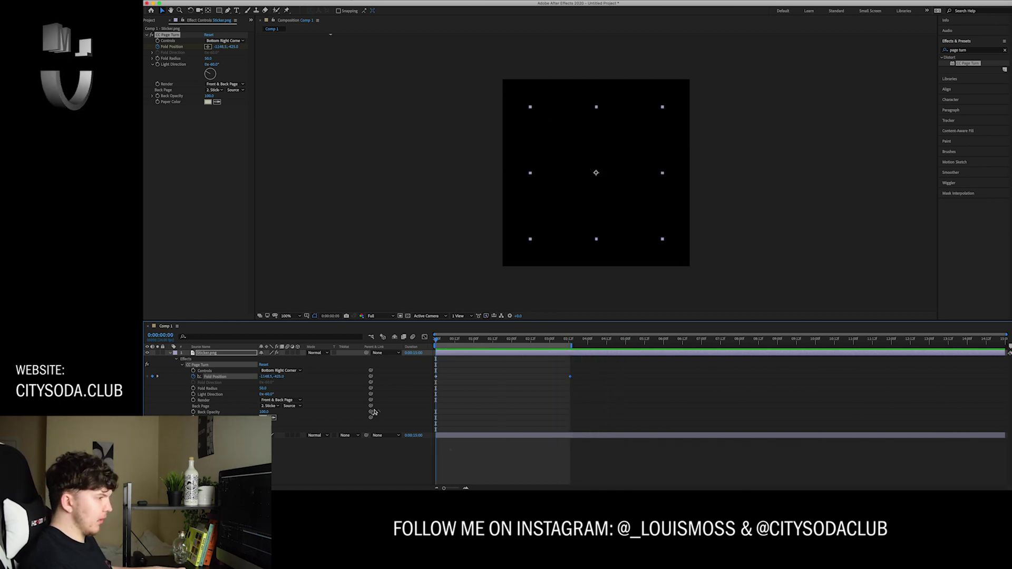
pyautogui.press('=')
pyautogui.press('=')
pyautogui.press('=')
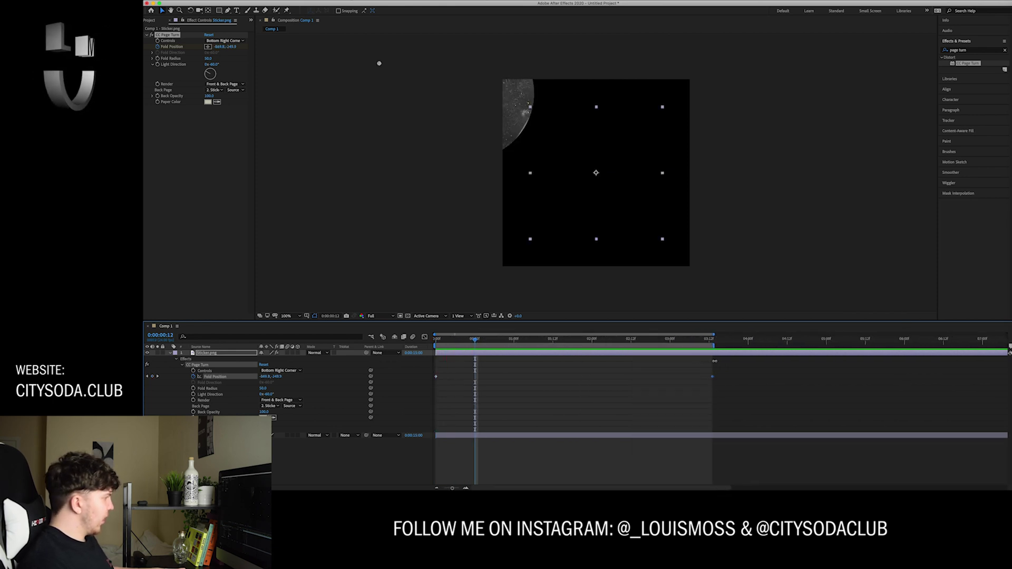
pyautogui.moveTo(476, 342); pyautogui.dragTo(437, 342)
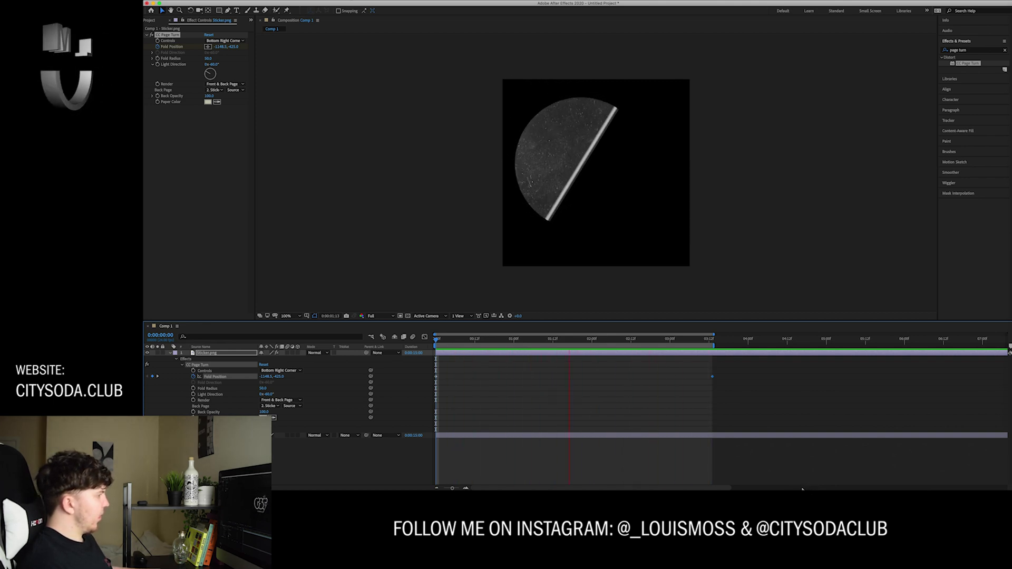
pyautogui.press('space')
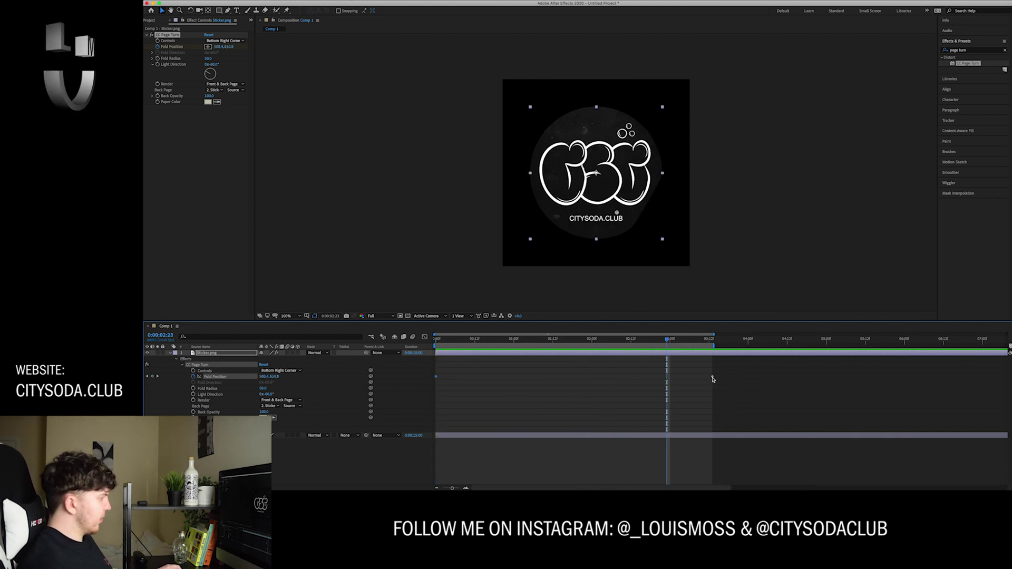
# Apply Easy Ease to the Fold Position keyframes.
pyautogui.moveTo(712, 380); pyautogui.dragTo(708, 377)
pyautogui.press('super+z')
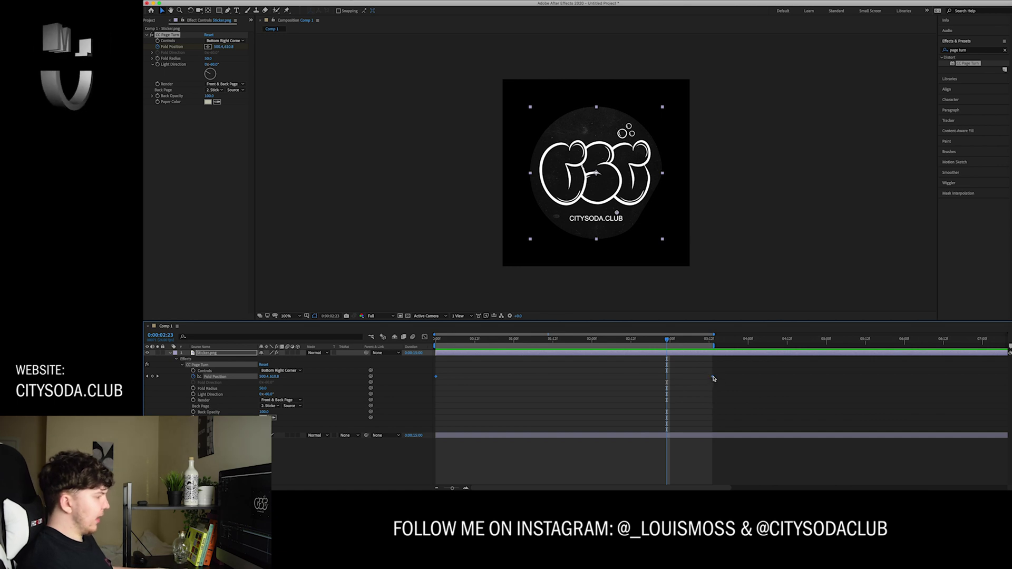
pyautogui.rightClick(713, 378)
pyautogui.moveTo(753, 456)
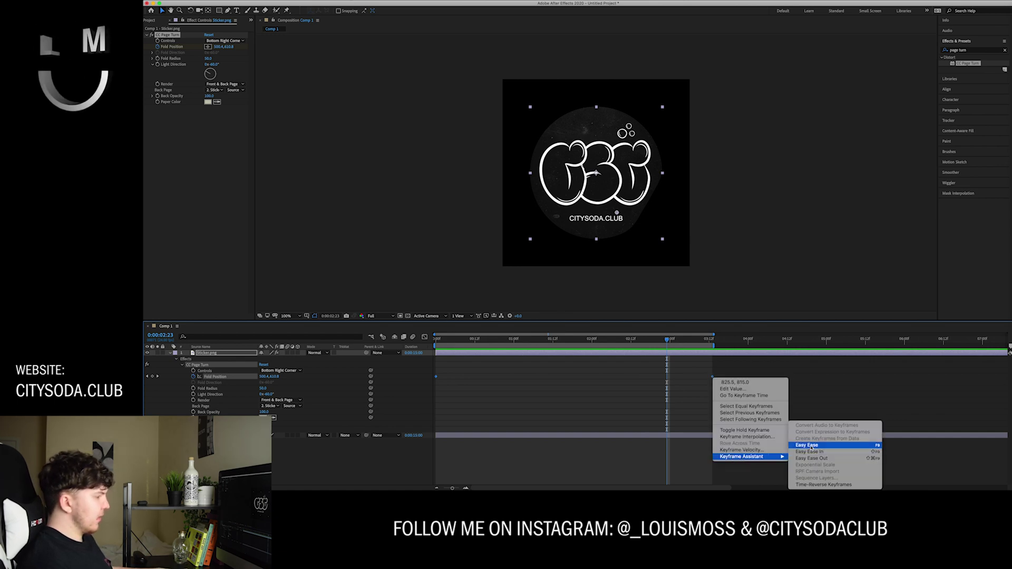
pyautogui.click(810, 448)
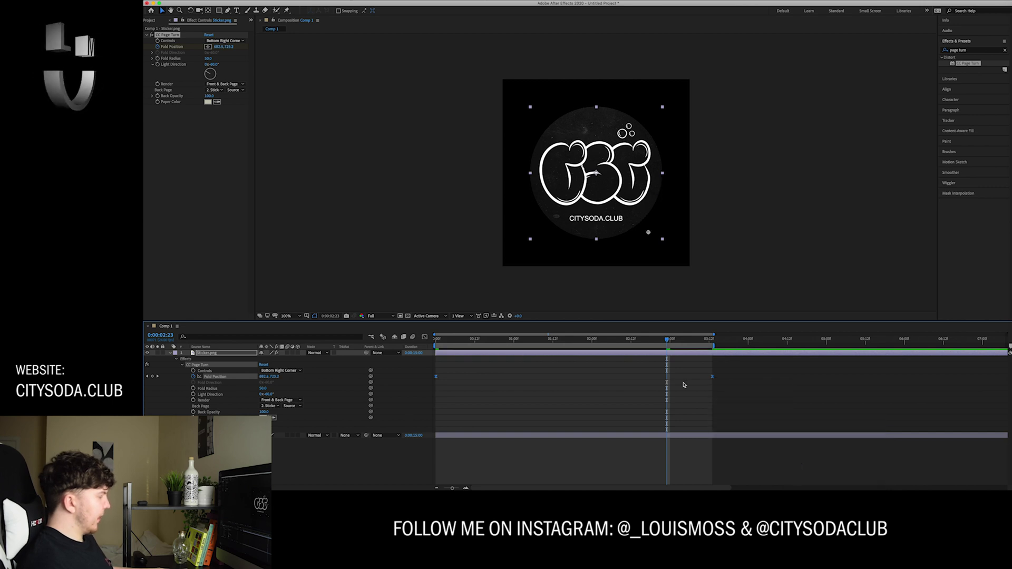
# Scrub and preview the eased peel, then park the playhead mid-peel at 0:00:02:01.
pyautogui.moveTo(663, 342); pyautogui.dragTo(497, 342)
pyautogui.press('space')
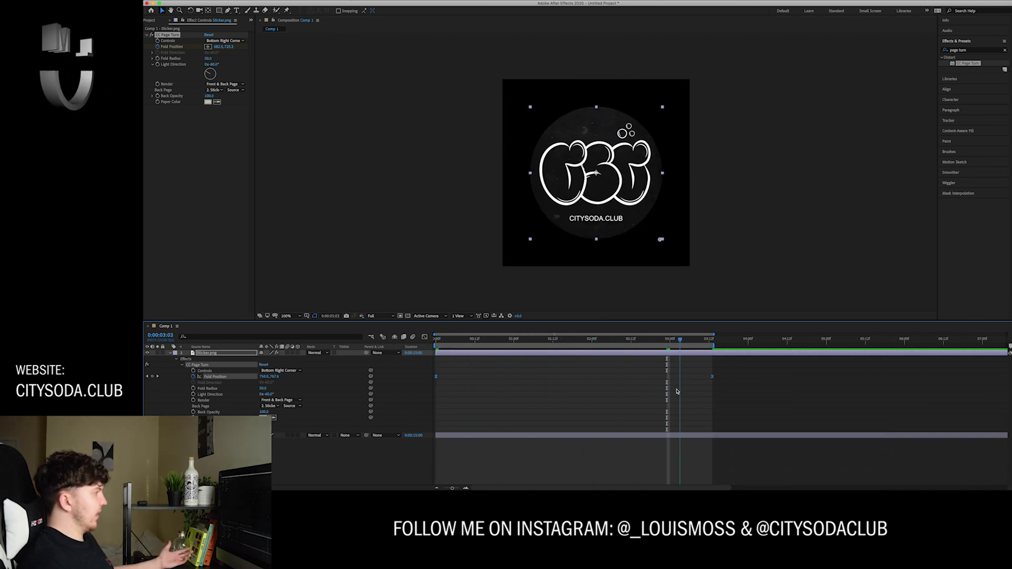
pyautogui.press('Home')
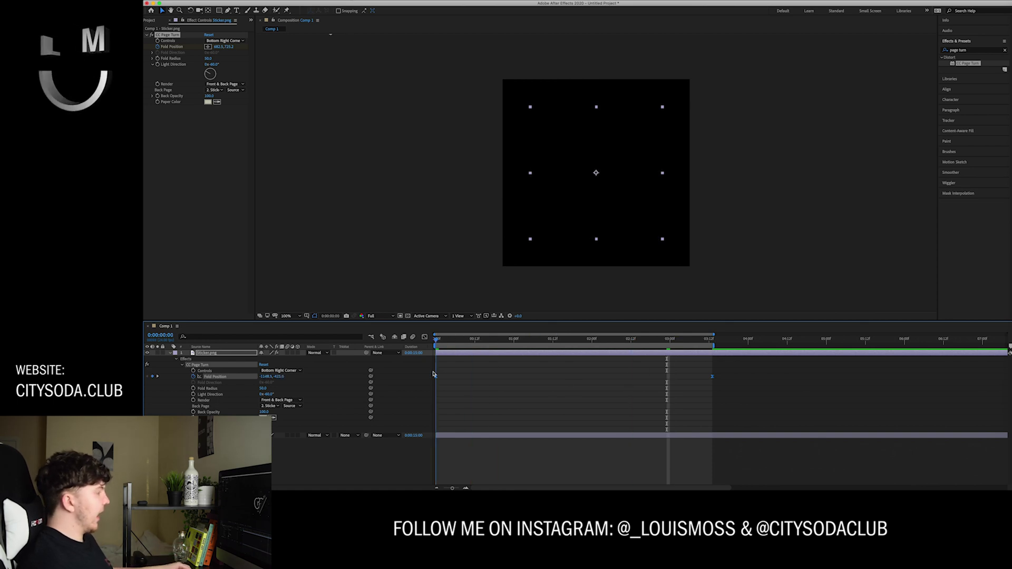
pyautogui.moveTo(433, 373)
pyautogui.mouseDown()
pyautogui.moveTo(722, 383)
pyautogui.moveTo(435, 384)
pyautogui.mouseUp()
pyautogui.press('space')
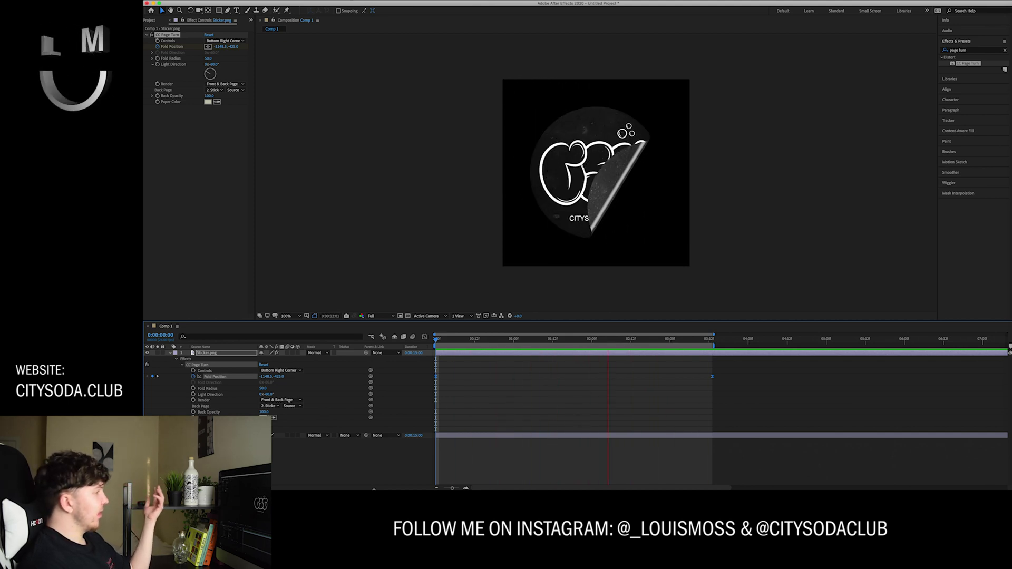
# Stop at 0:00:02:11 and pull the fold so the bottom-right corner curls over the logo.
pyautogui.click(602, 205)
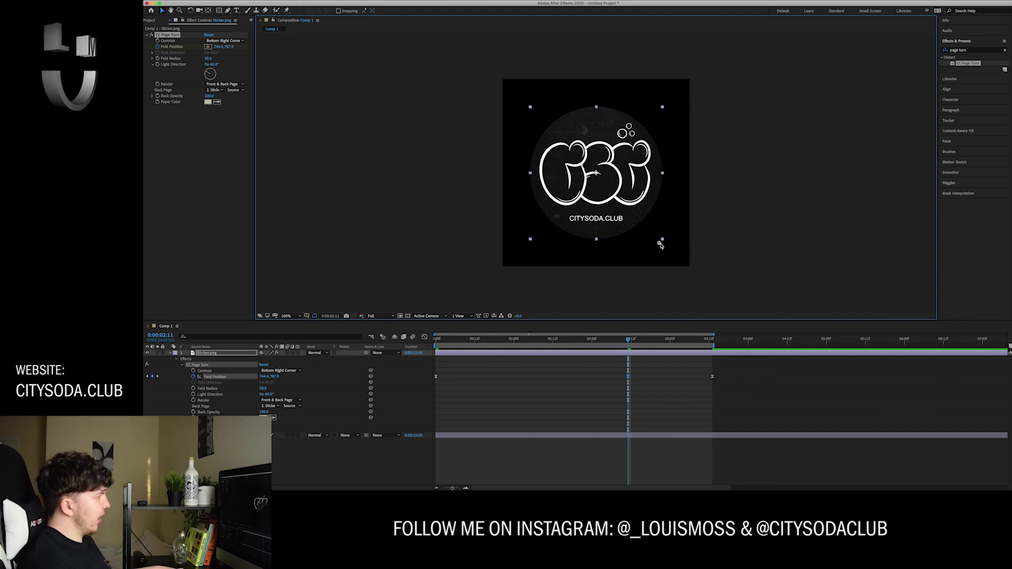
pyautogui.moveTo(615, 166); pyautogui.dragTo(594, 172)
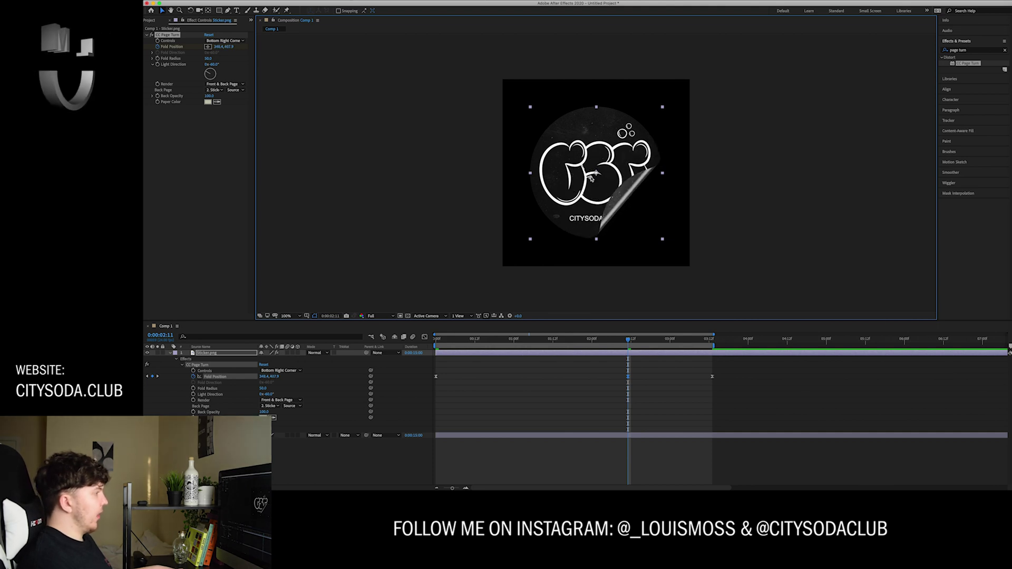
pyautogui.click(759, 210)
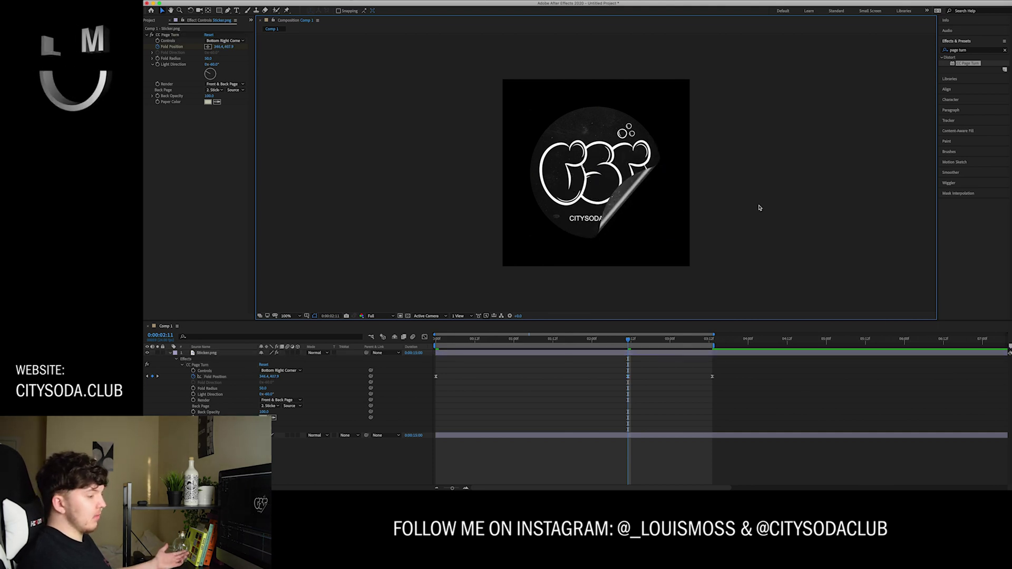